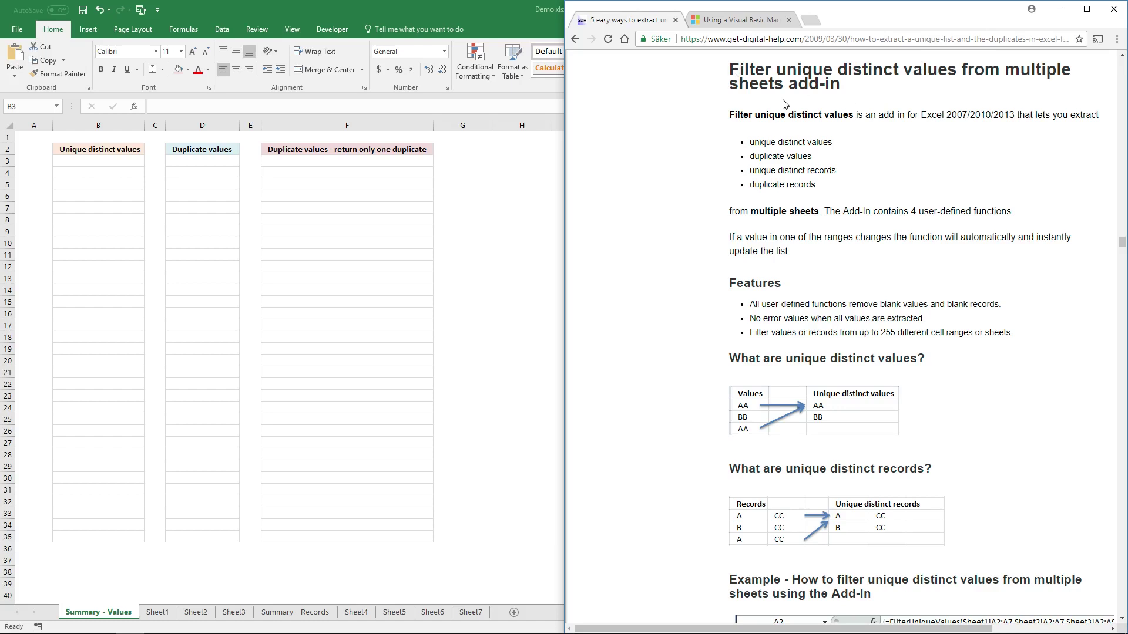
# Start a FilterUniqueValues formula in cell B3 with Sheet1!A2:A8 as its first range
pyautogui.click(114, 163)
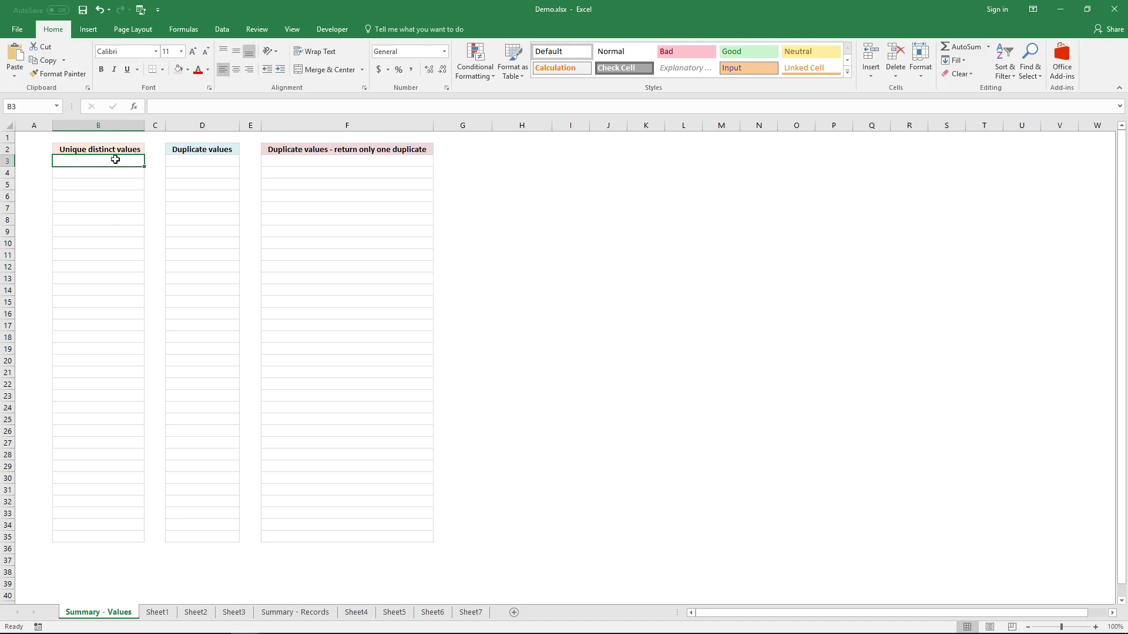
pyautogui.write('=')
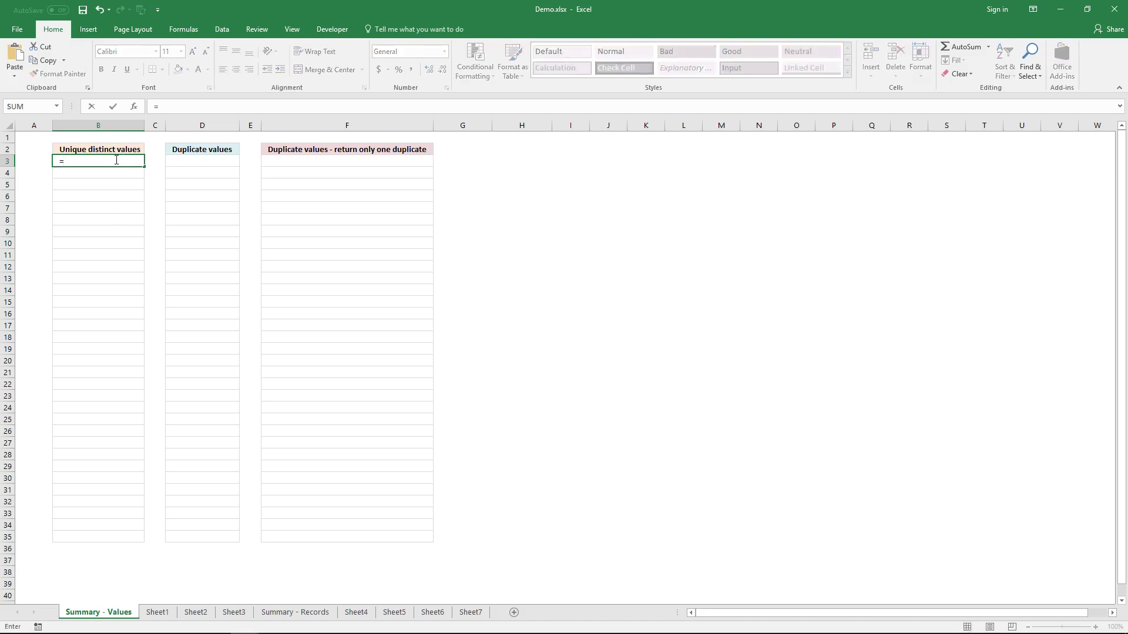
pyautogui.write('F')
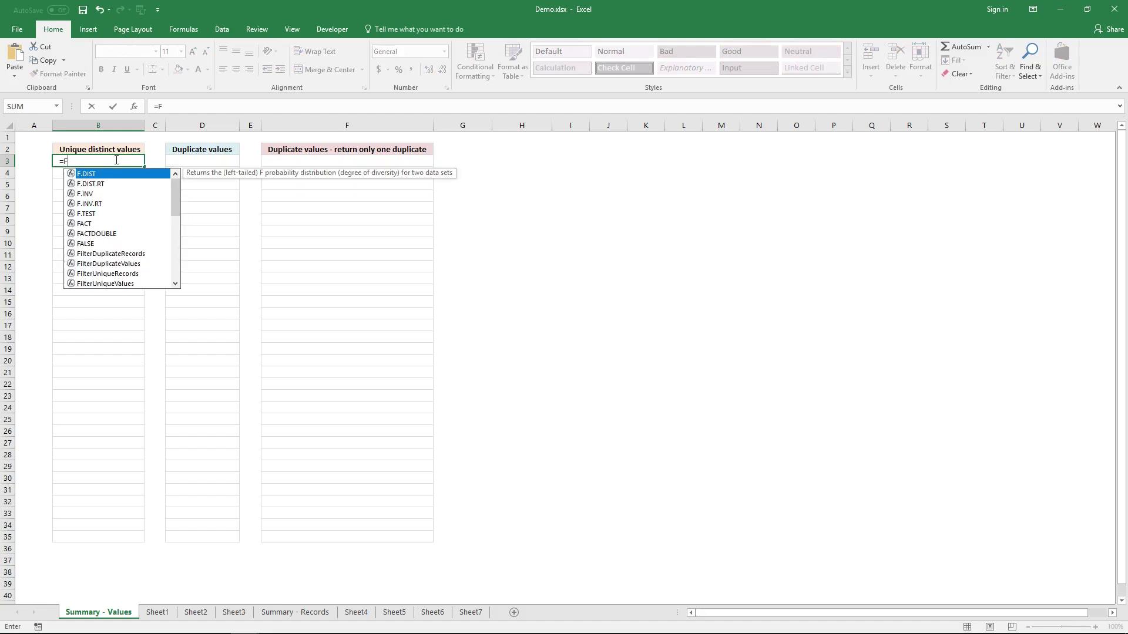
pyautogui.write('ilter')
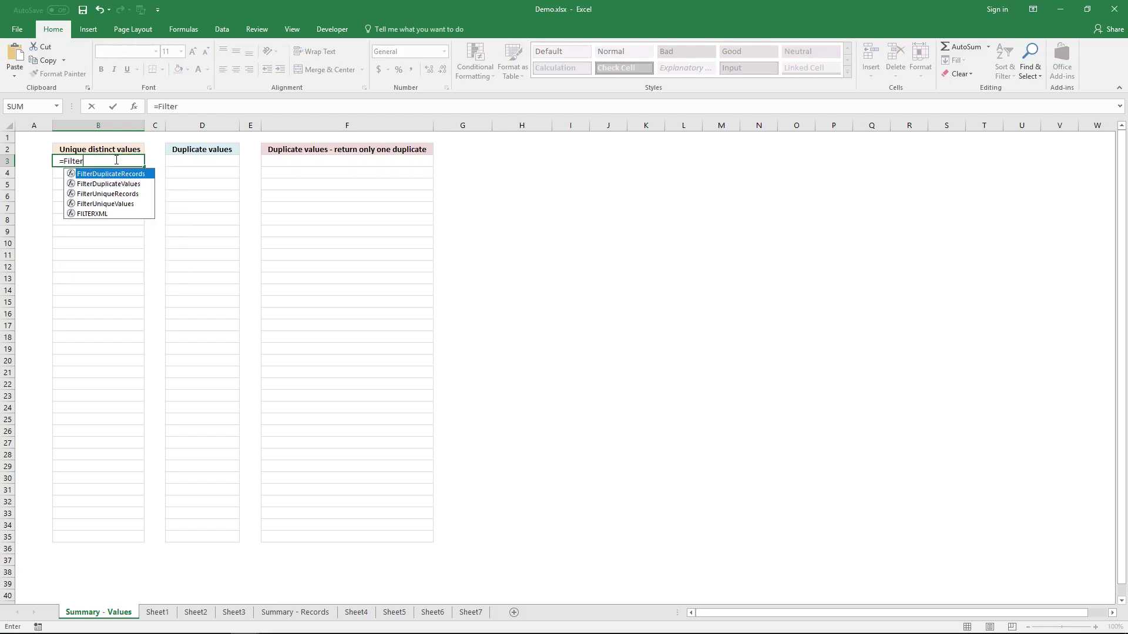
pyautogui.doubleClick(121, 205)
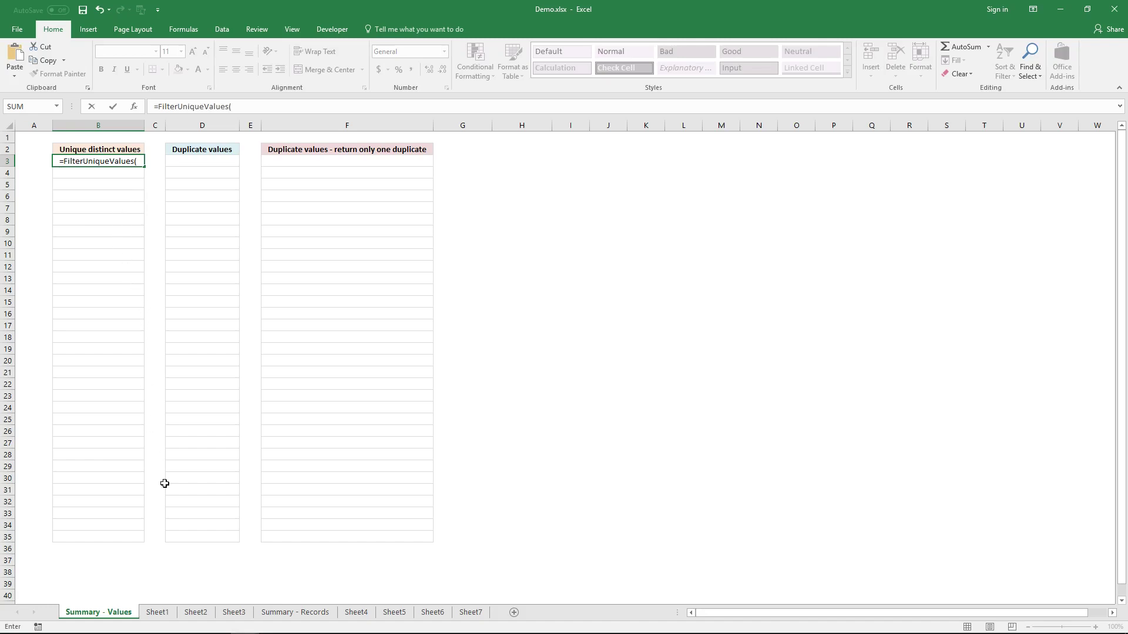
pyautogui.click(158, 612)
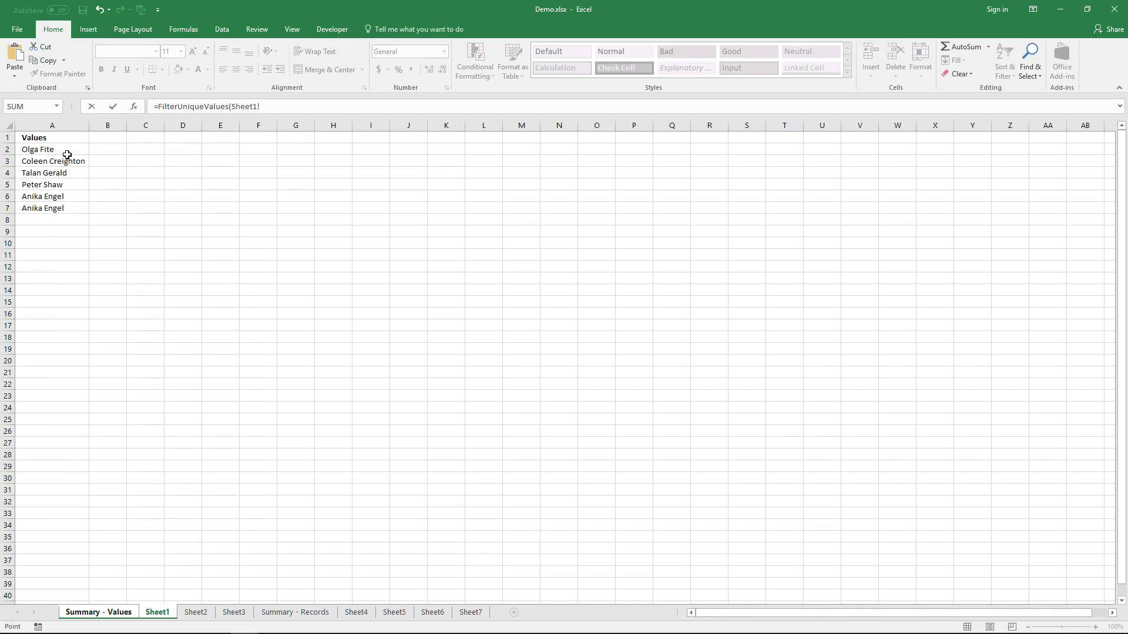
pyautogui.moveTo(67, 153); pyautogui.dragTo(64, 218)
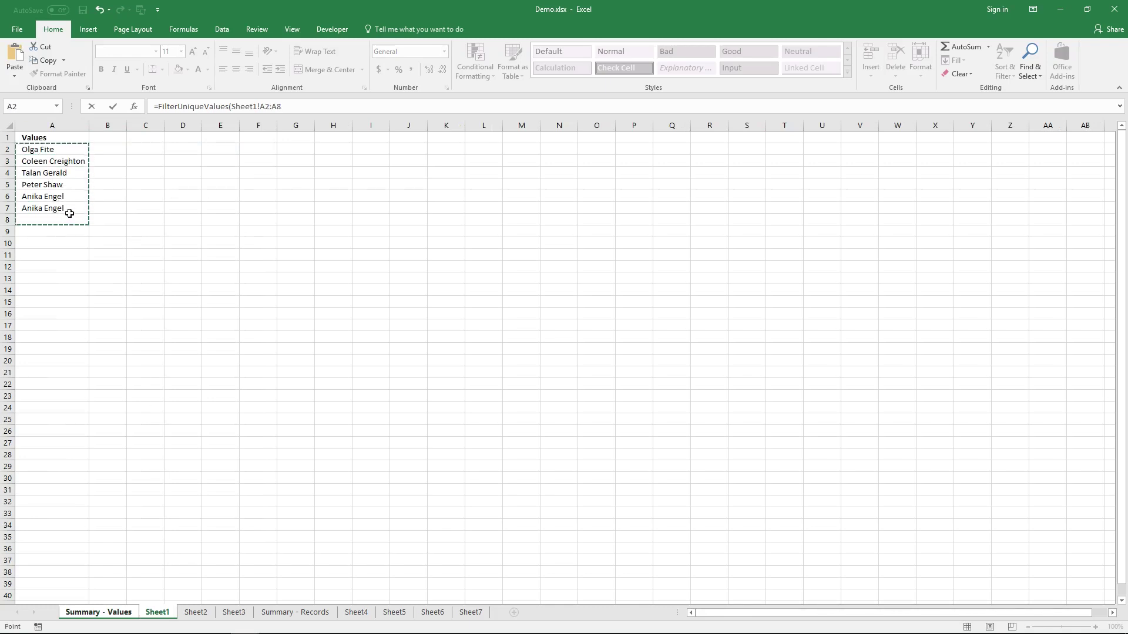
pyautogui.click(289, 107)
pyautogui.write(',')
# Add Sheet2!A2:A6 and Sheet3!A2:A9 to the FilterUniqueValues formula and enter it as an array formula
pyautogui.click(209, 615)
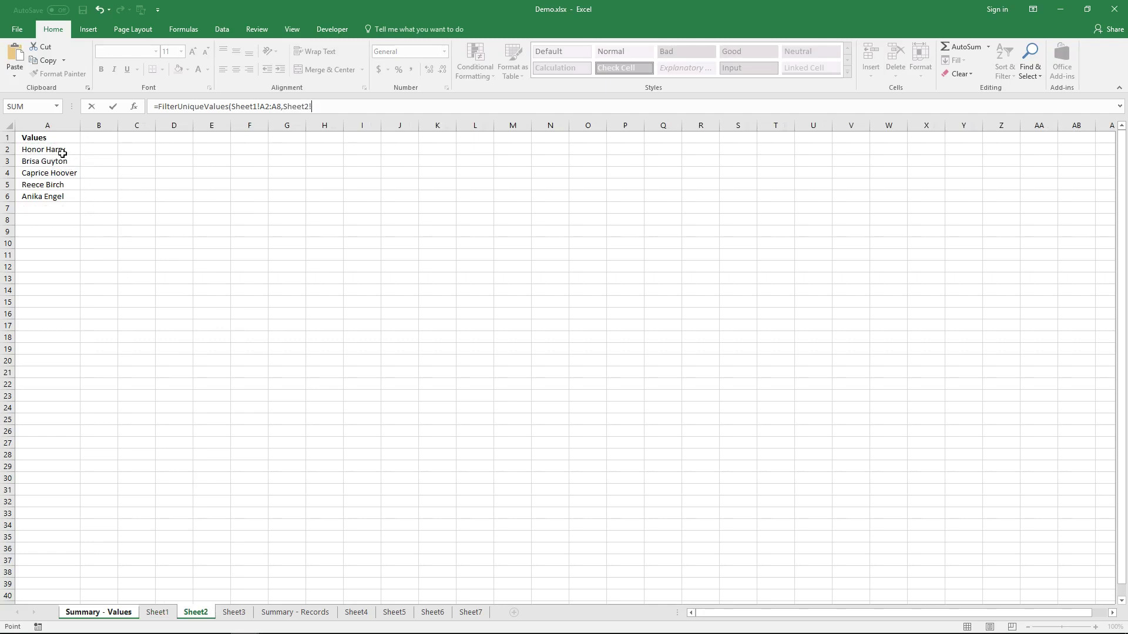
pyautogui.moveTo(64, 152); pyautogui.dragTo(52, 194)
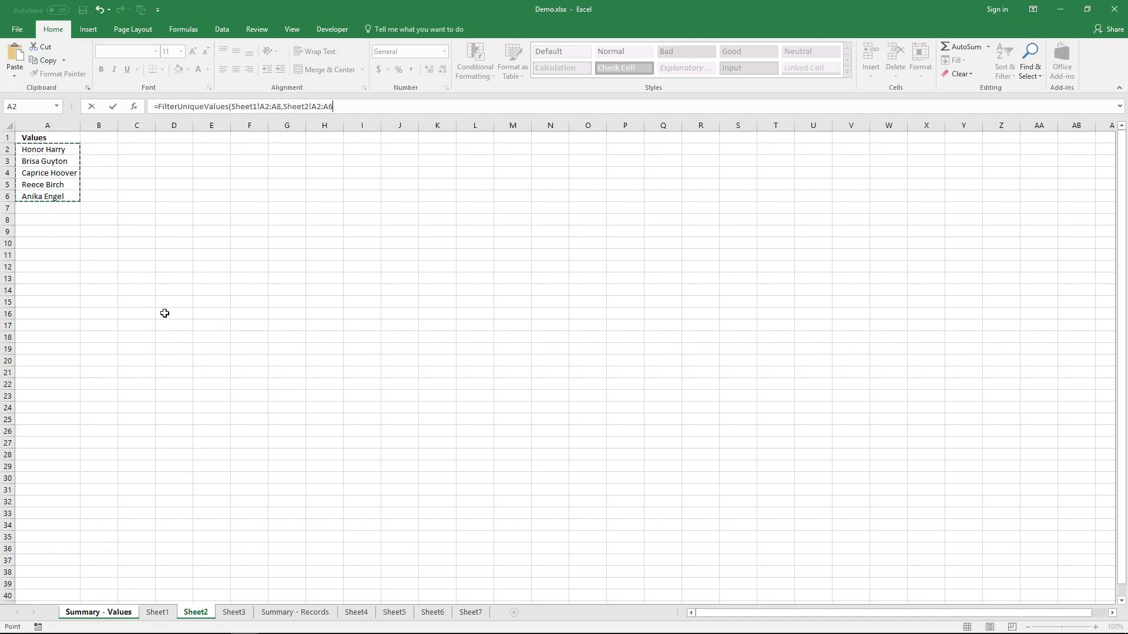
pyautogui.write(',')
pyautogui.click(241, 614)
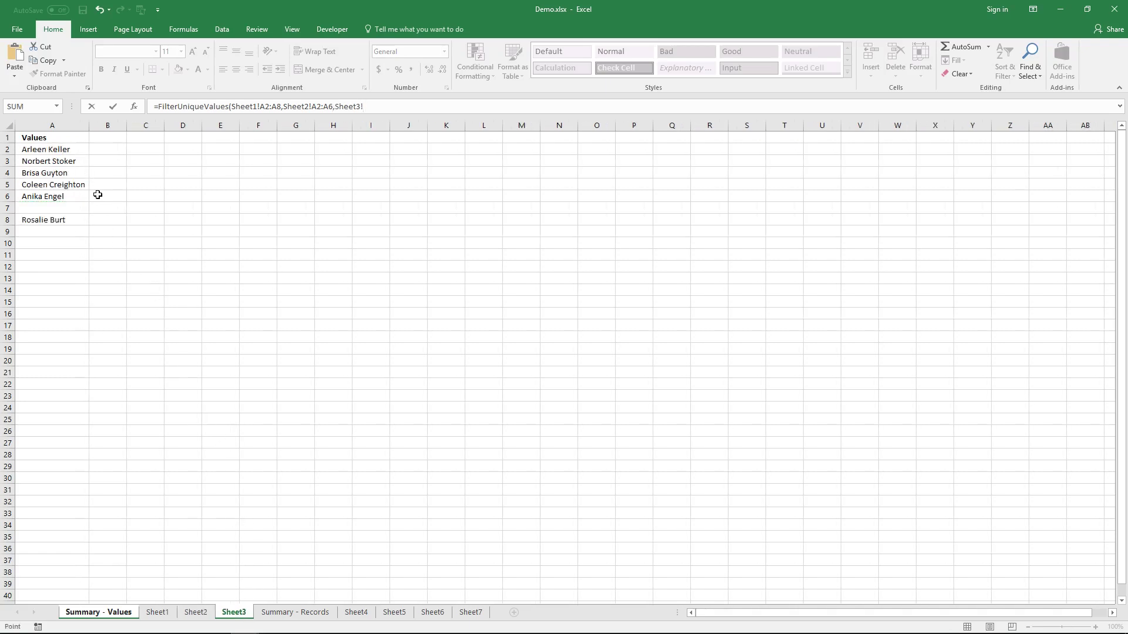
pyautogui.moveTo(76, 151); pyautogui.dragTo(74, 229)
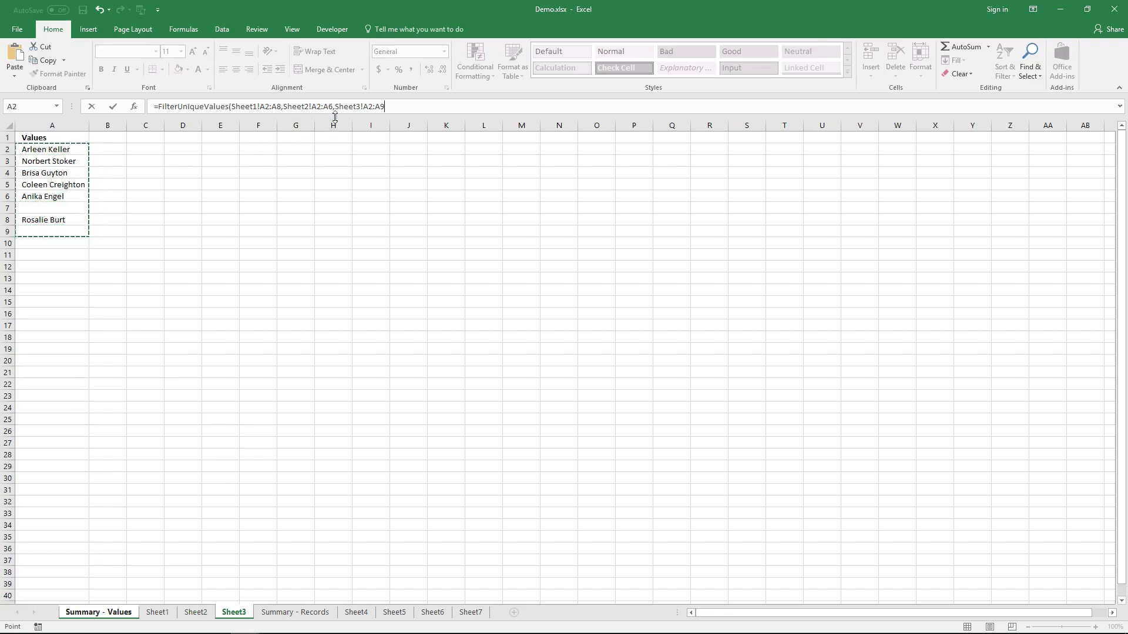
pyautogui.write(')')
pyautogui.hotkey('ctrl', 'shift', 'Return')
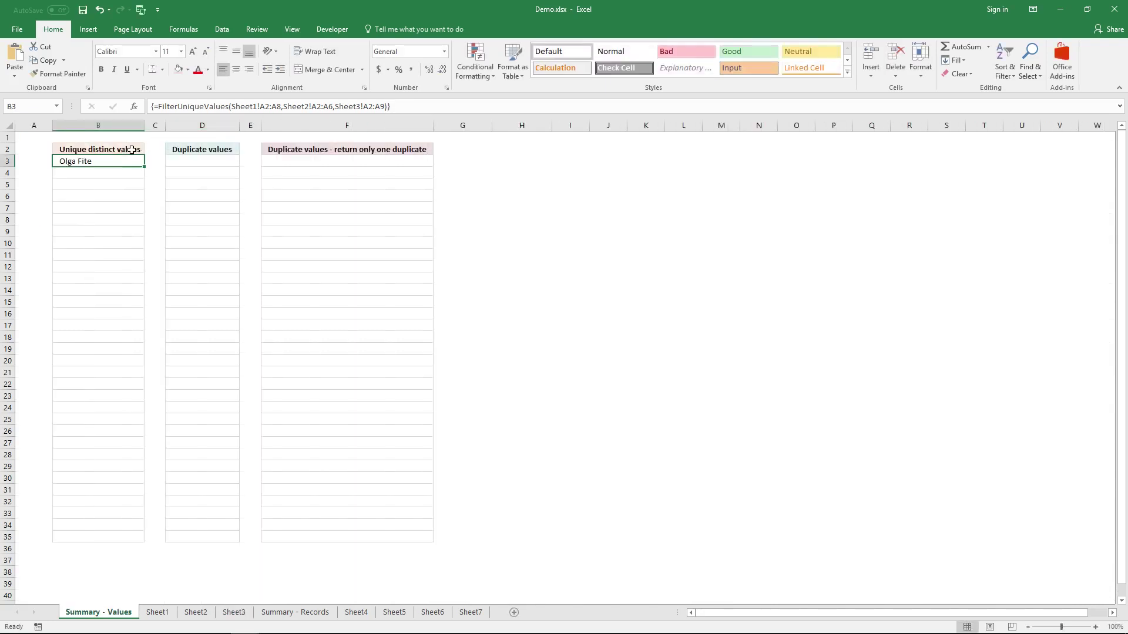
# Extend the unique values array formula over B3:B35, and review the source lists on Sheet1, Sheet2 and Sheet3
pyautogui.moveTo(105, 162); pyautogui.dragTo(114, 543)
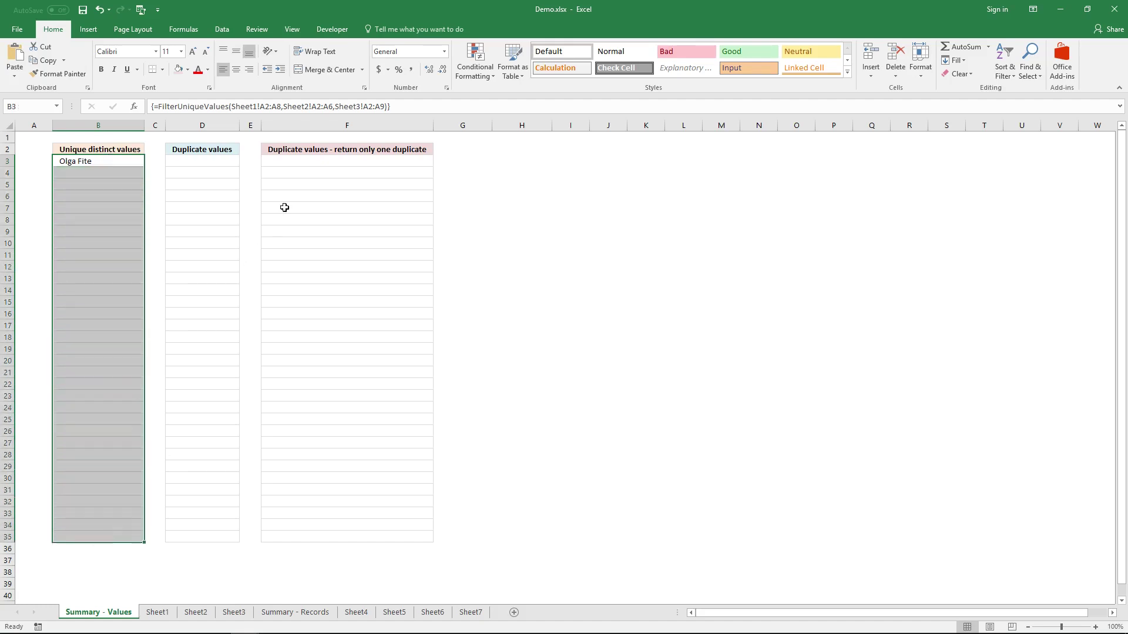
pyautogui.click(415, 108)
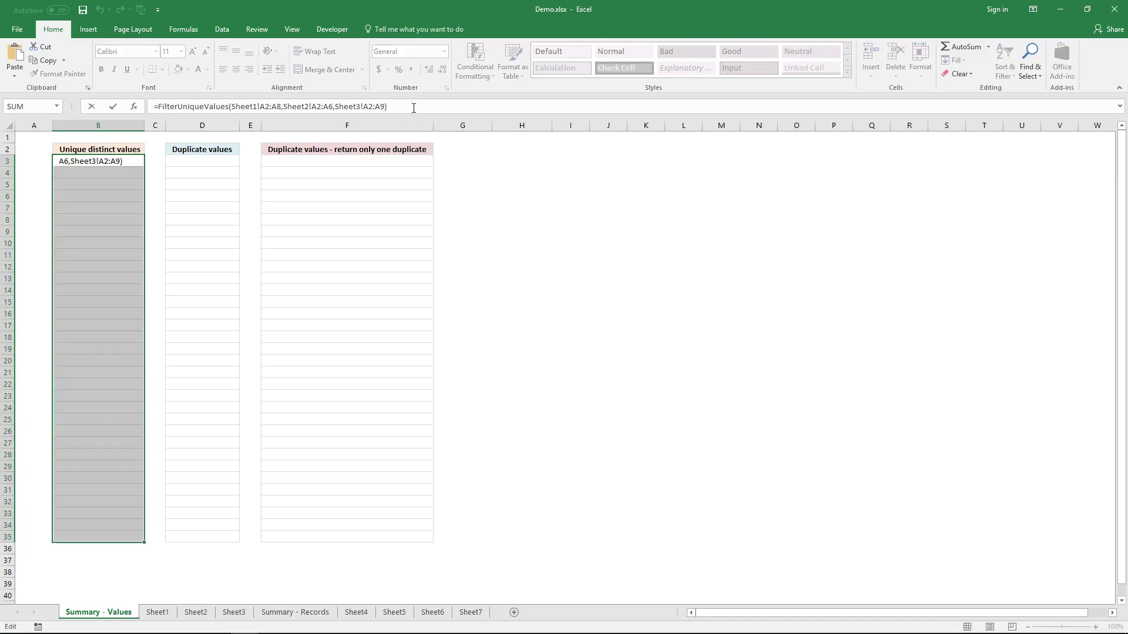
pyautogui.hotkey('ctrl', 'shift', 'Return')
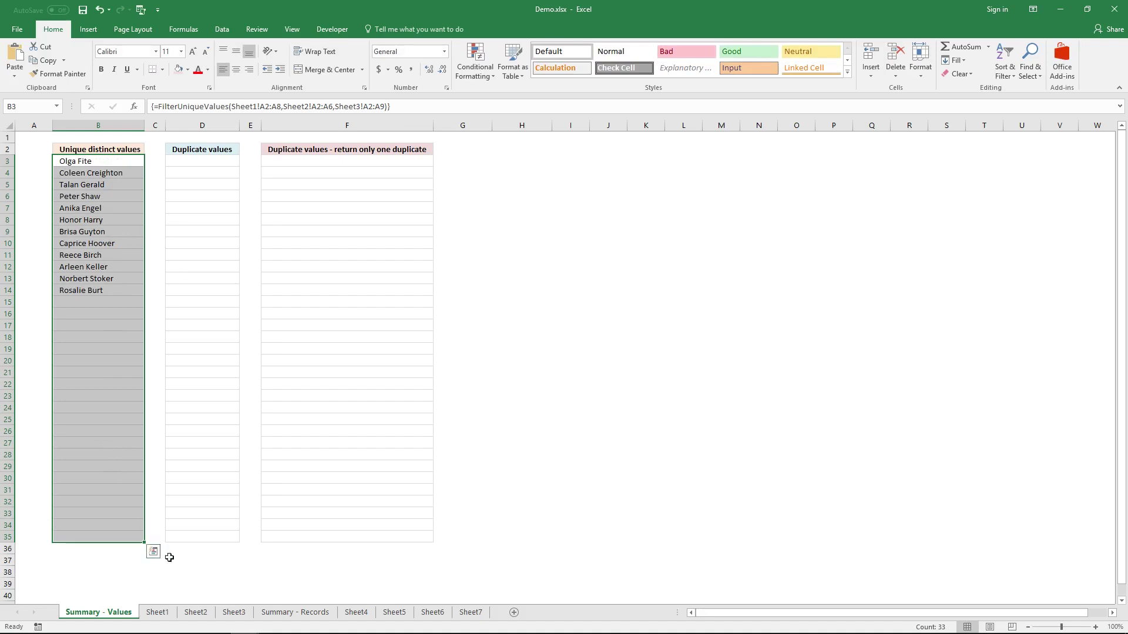
pyautogui.click(157, 612)
pyautogui.click(195, 613)
pyautogui.click(234, 614)
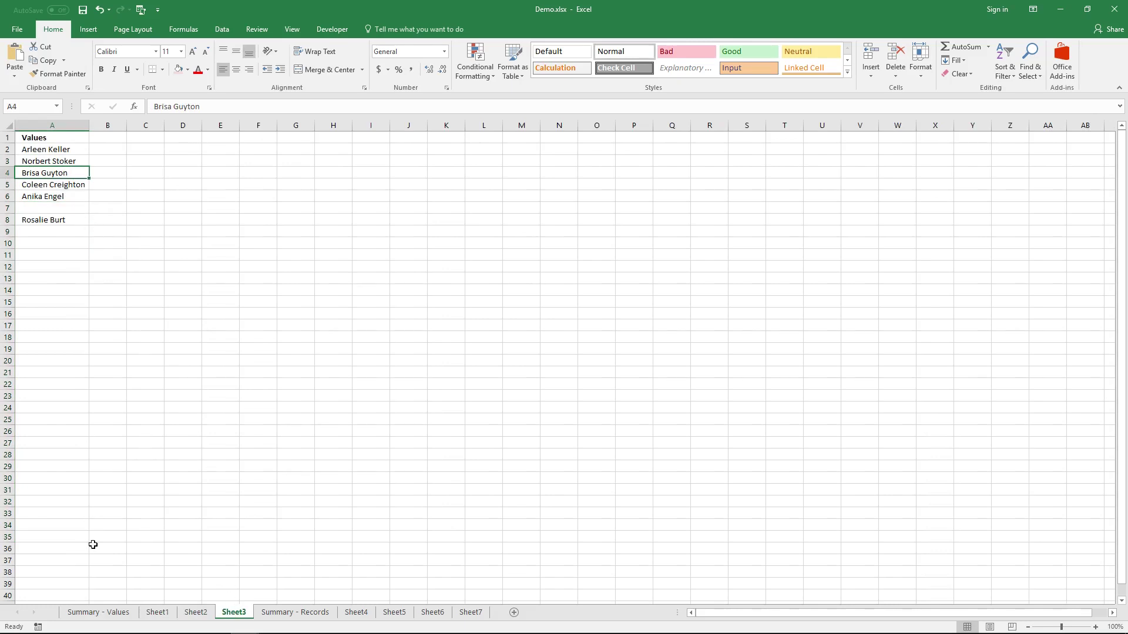
pyautogui.click(94, 612)
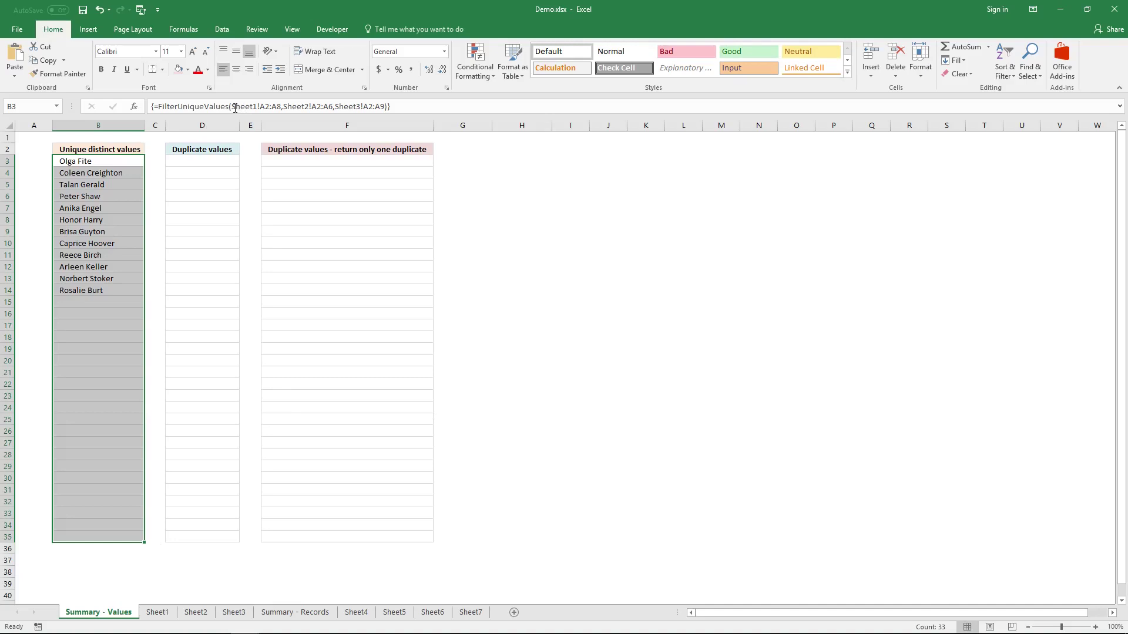
# Copy the three sheet range arguments from the FilterUniqueValues formula on the Summary - Values sheet
pyautogui.moveTo(234, 106); pyautogui.dragTo(402, 115)
pyautogui.hotkey('ctrl', 'c')
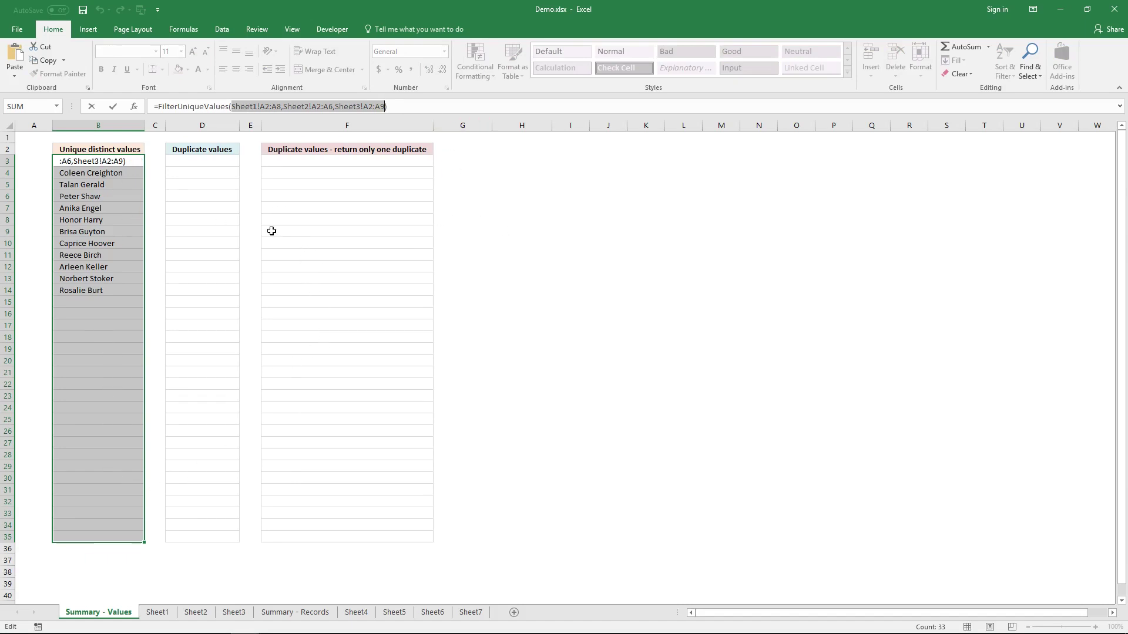
pyautogui.hotkey('ctrl', 'shift', 'Return')
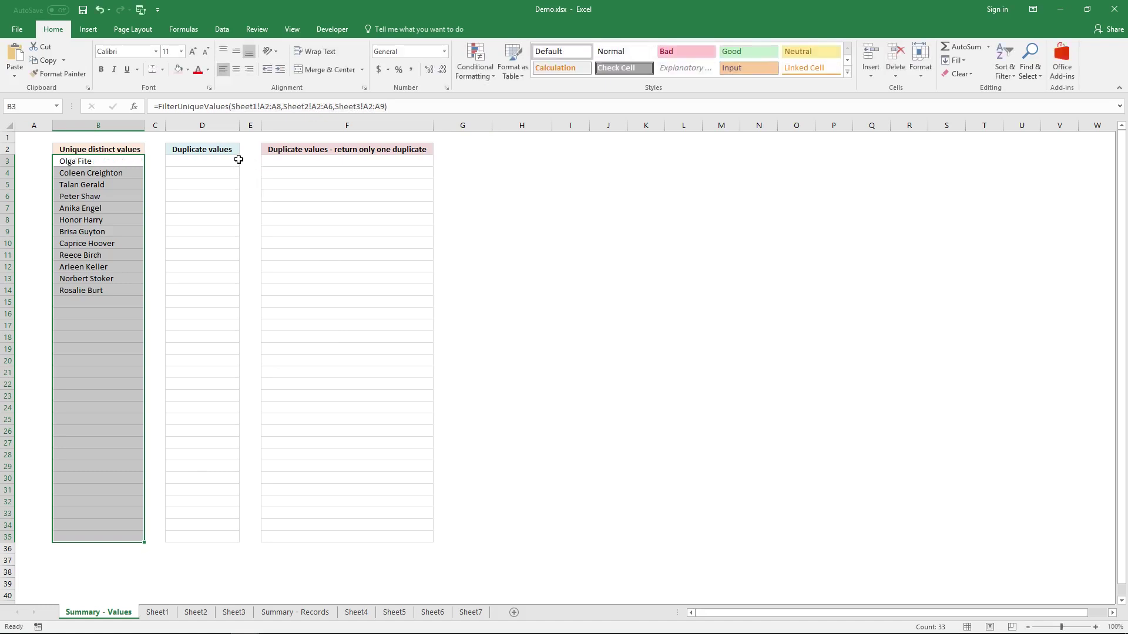
# Enter the array formula =FilterDuplicateValues(Sheet1!A2:A8,Sheet2!A2:A6,Sheet3!A2:A9) in cell D3, reusing the copied ranges
pyautogui.click(223, 159)
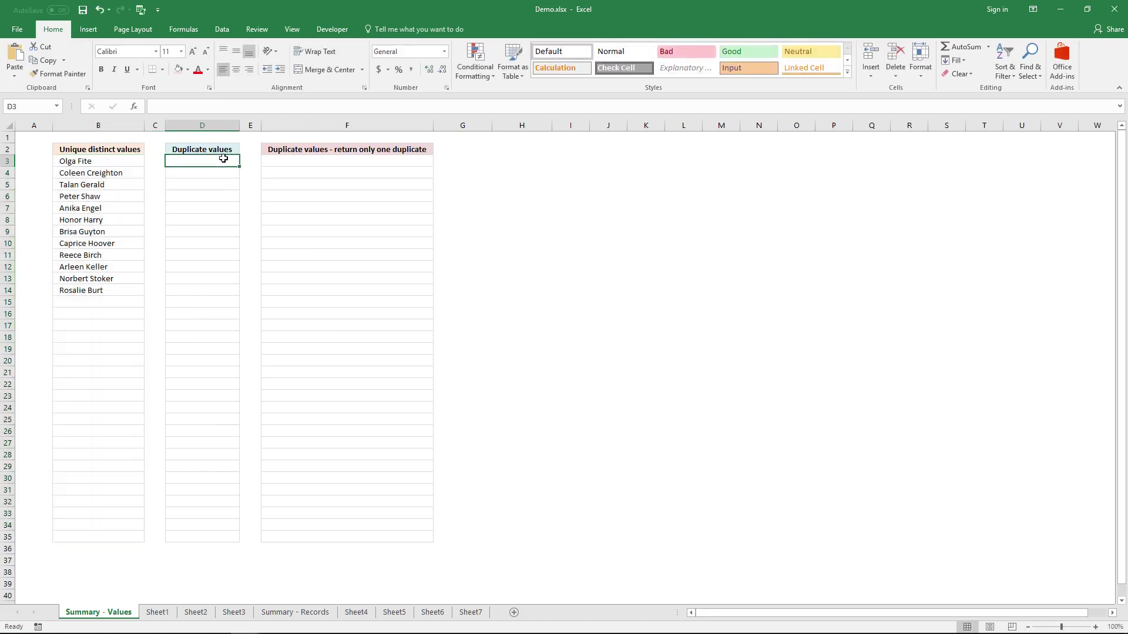
pyautogui.write('=Filt')
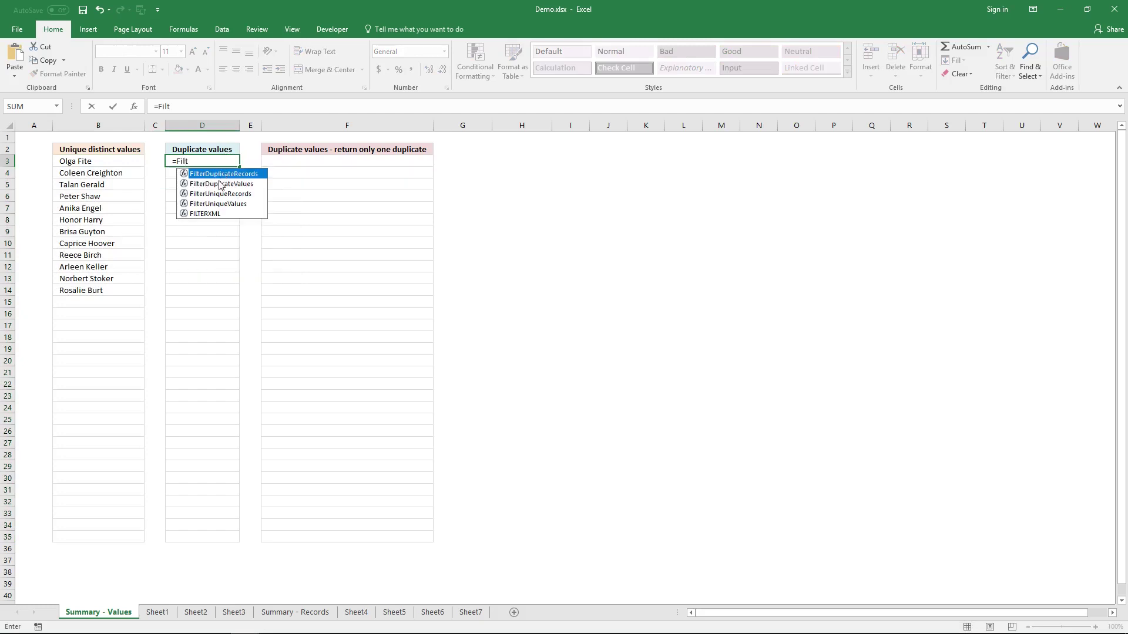
pyautogui.doubleClick(218, 180)
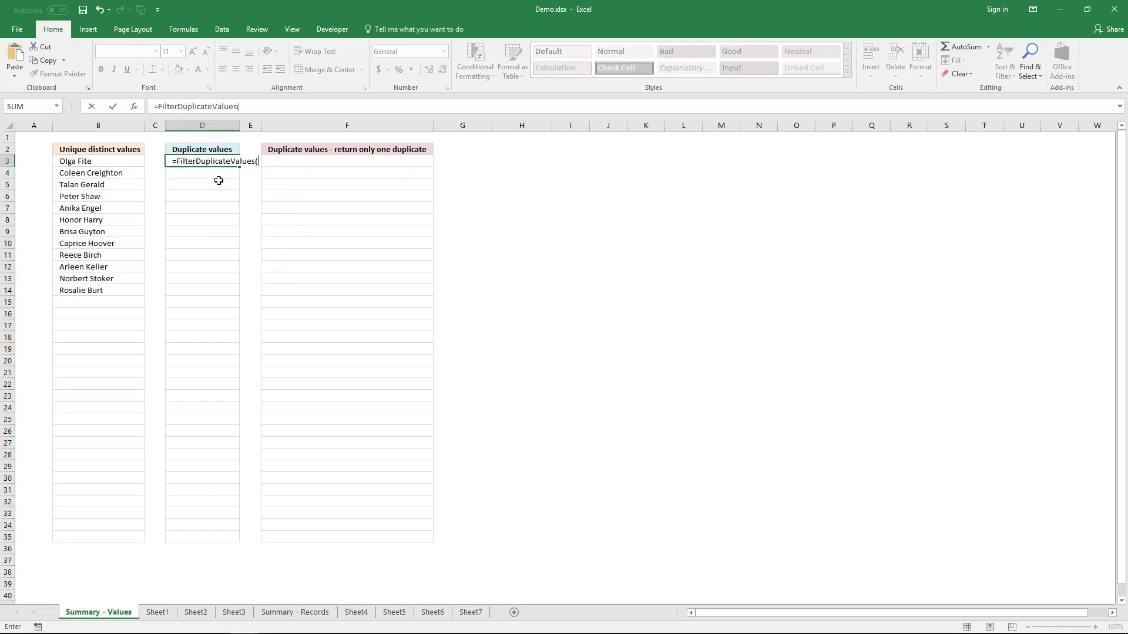
pyautogui.hotkey('ctrl', 'v')
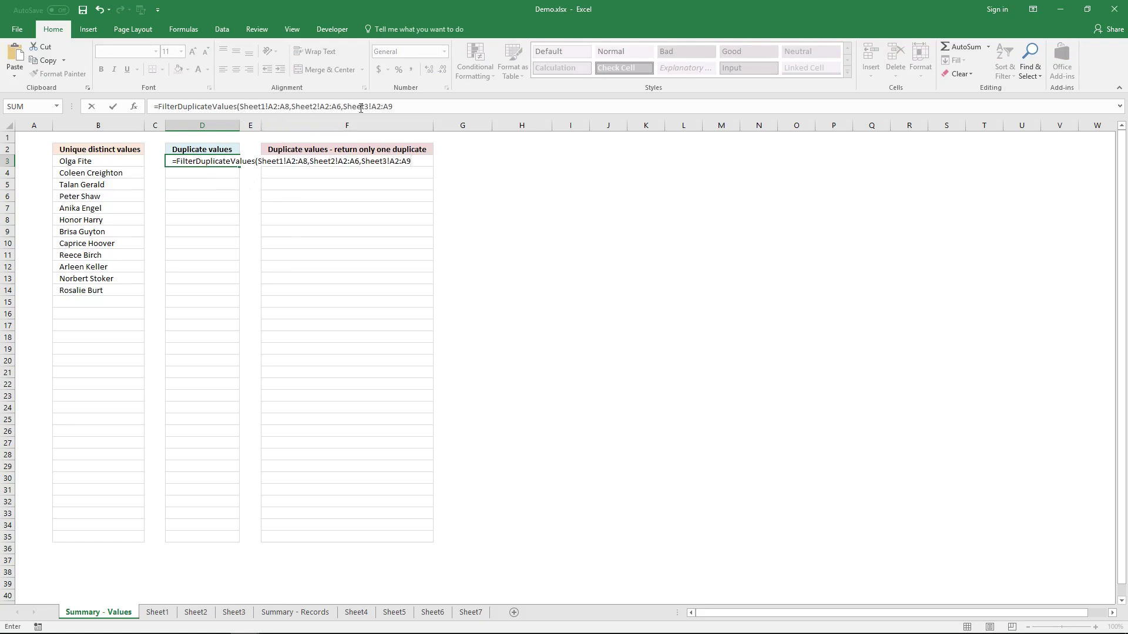
pyautogui.click(402, 110)
pyautogui.hotkey('ctrl', 'shift', 'Return')
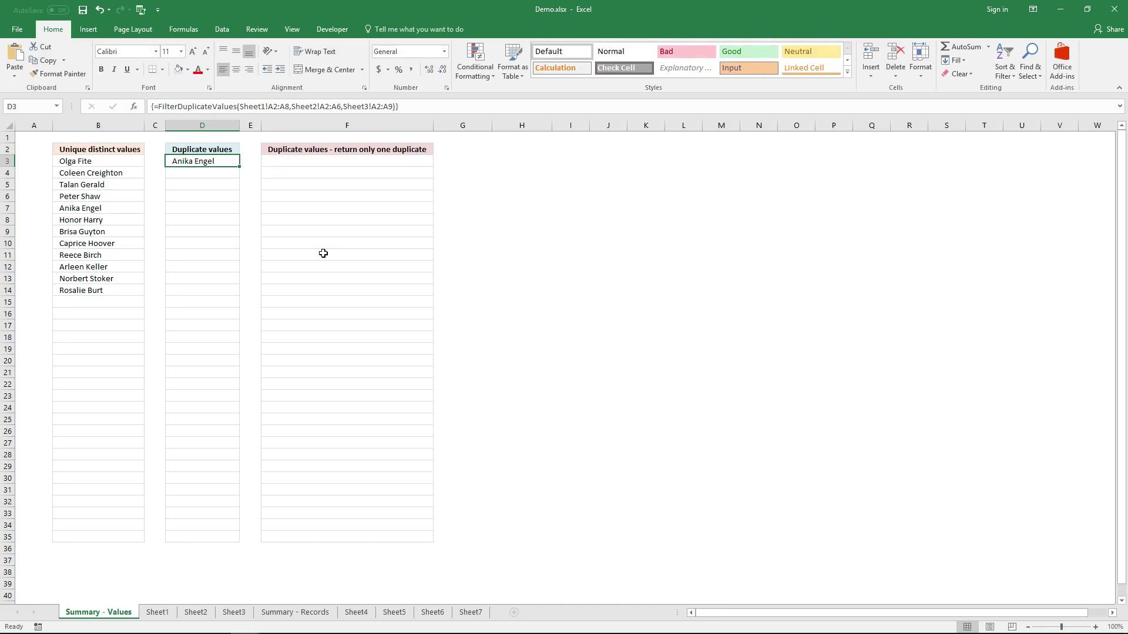
# Extend the FilterDuplicateValues array formula over D3:D35
pyautogui.moveTo(213, 163); pyautogui.dragTo(214, 536)
pyautogui.click(403, 106)
pyautogui.hotkey('ctrl', 'shift', 'Return')
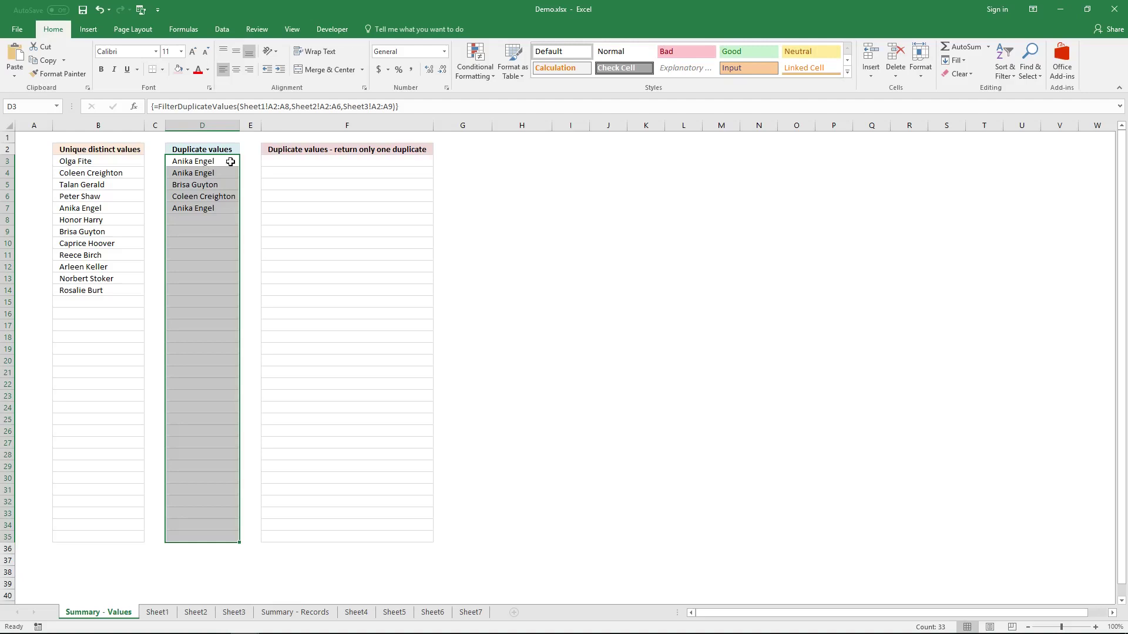
# Copy the FilterDuplicateValues formula into cell F3 with TRUE added as the last argument, entered as an array formula
pyautogui.click(430, 106)
pyautogui.hotkey('shift', 'Home')
pyautogui.hotkey('ctrl', 'c')
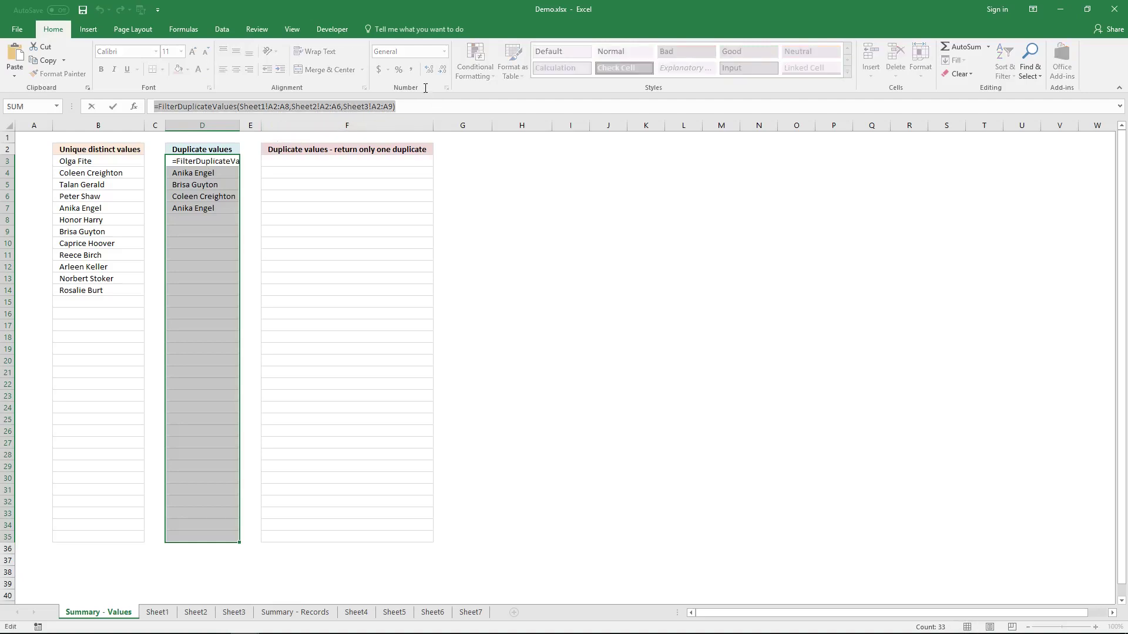
pyautogui.press('Escape')
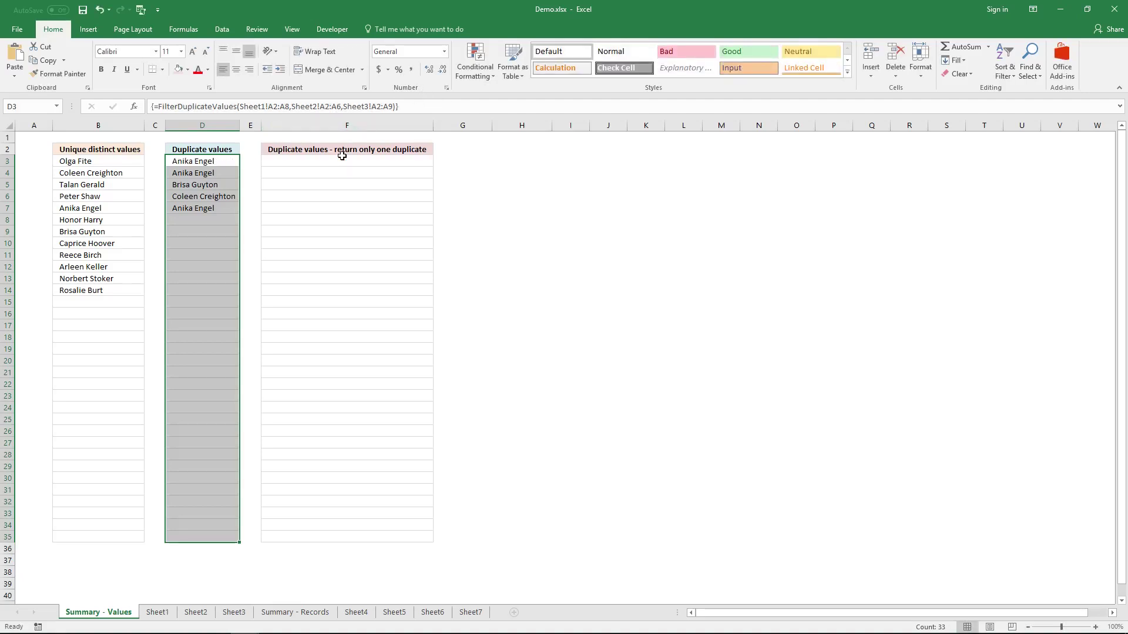
pyautogui.click(340, 161)
pyautogui.click(338, 104)
pyautogui.hotkey('ctrl', 'v')
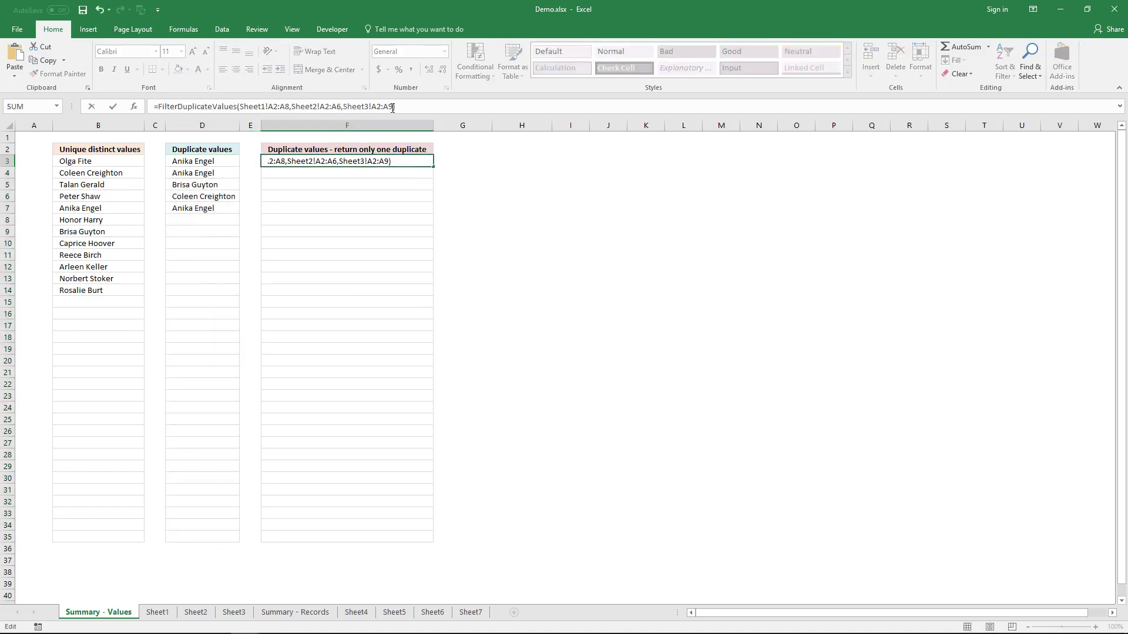
pyautogui.write(',TRUE')
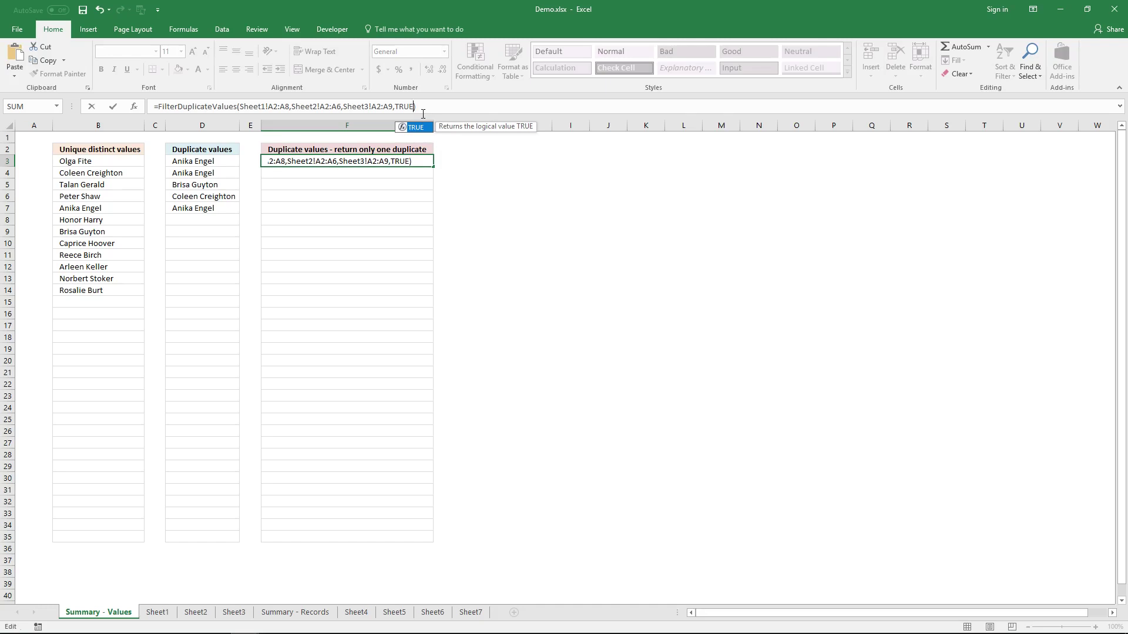
pyautogui.hotkey('ctrl', 'shift', 'Return')
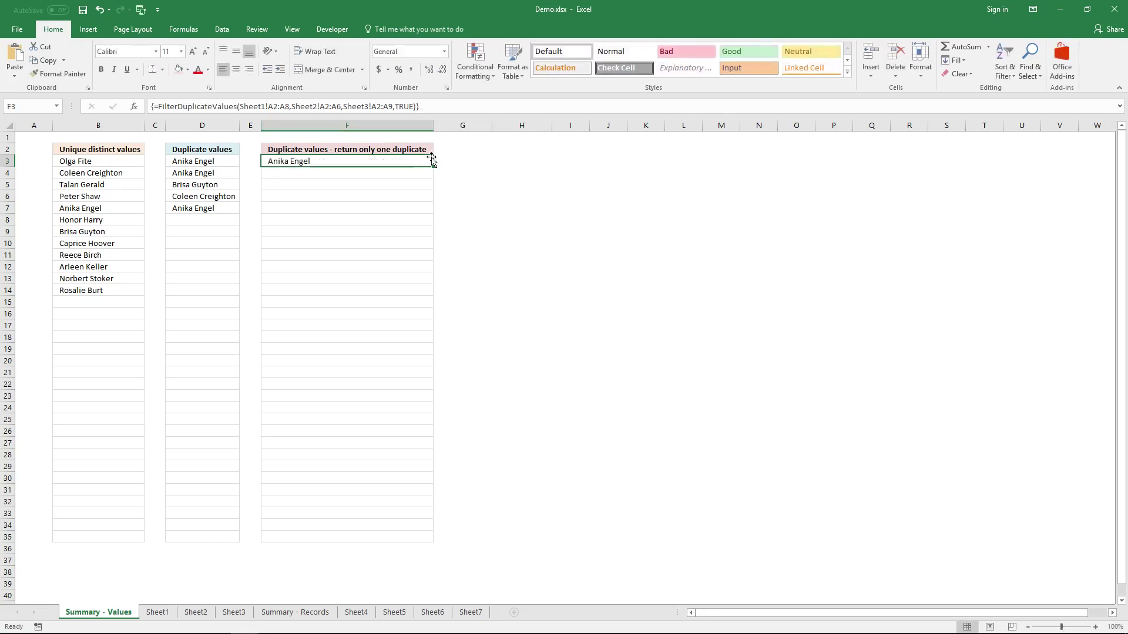
# Extend the FilterDuplicateValues array formula with the TRUE argument over F3:F35
pyautogui.moveTo(420, 160); pyautogui.dragTo(421, 532)
pyautogui.click(477, 106)
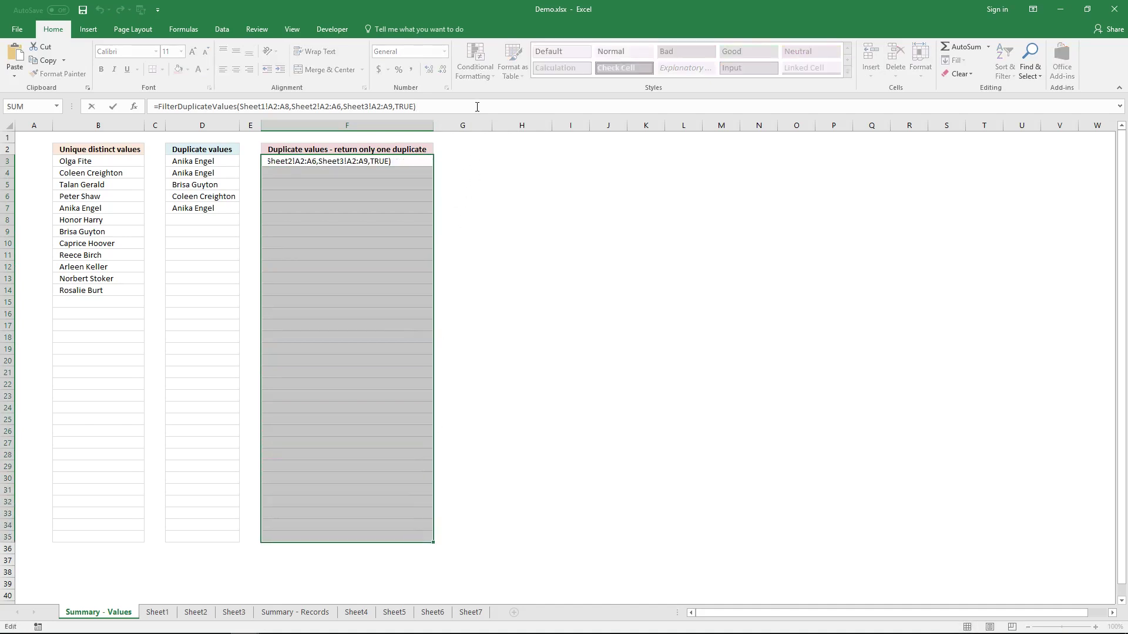
pyautogui.hotkey('ctrl', 'shift', 'Return')
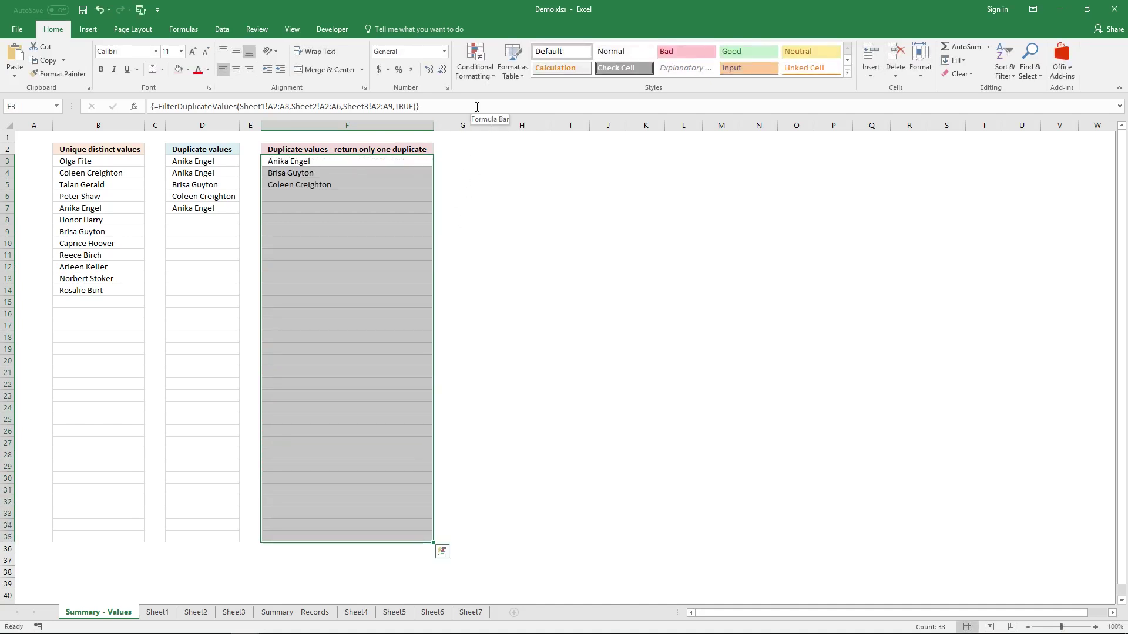
pyautogui.click(380, 159)
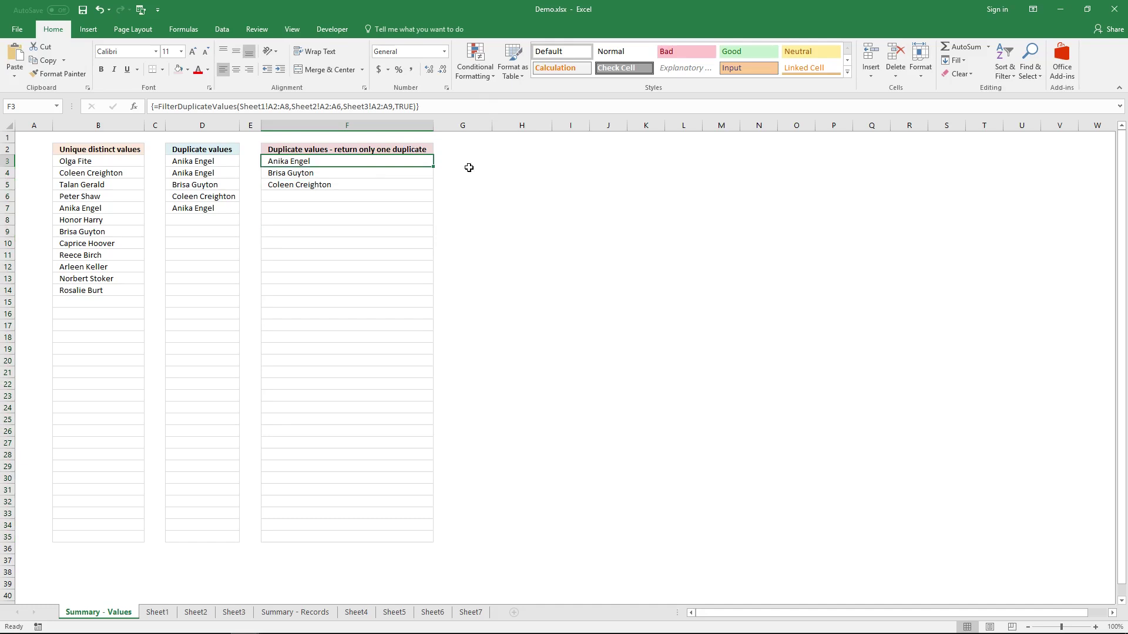
# Begin a FilterUniqueRecords formula in cell A3 of the Summary - Records sheet with the ranges Sheet4!A2:C8 and Sheet5!A2:C8
pyautogui.hotkey('ctrl', 'pagedown')
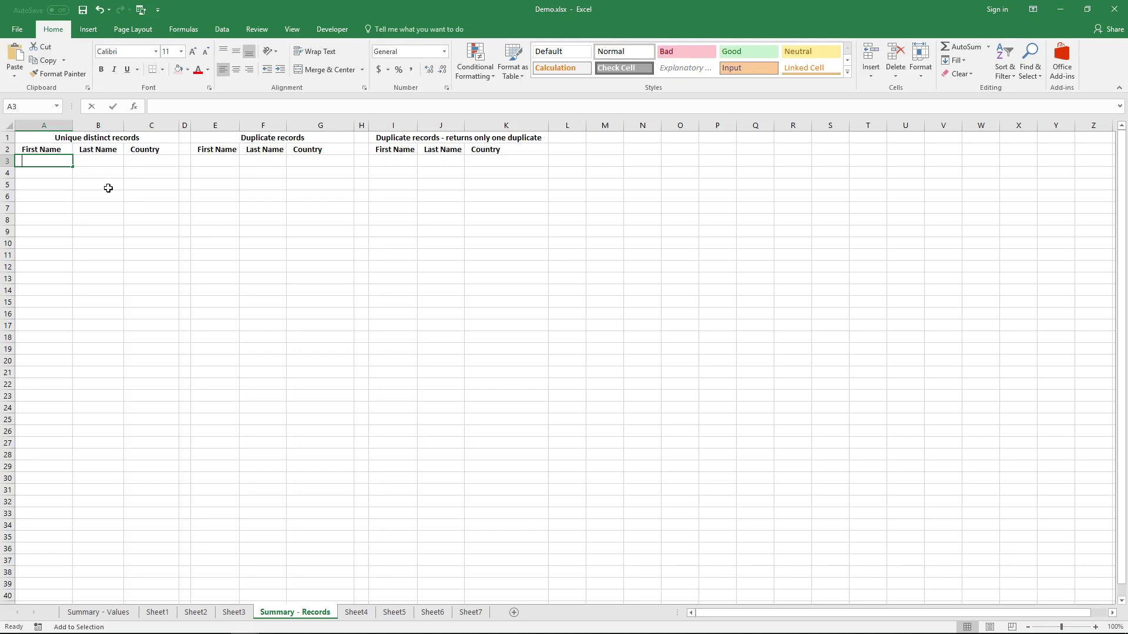
pyautogui.write('=Filter')
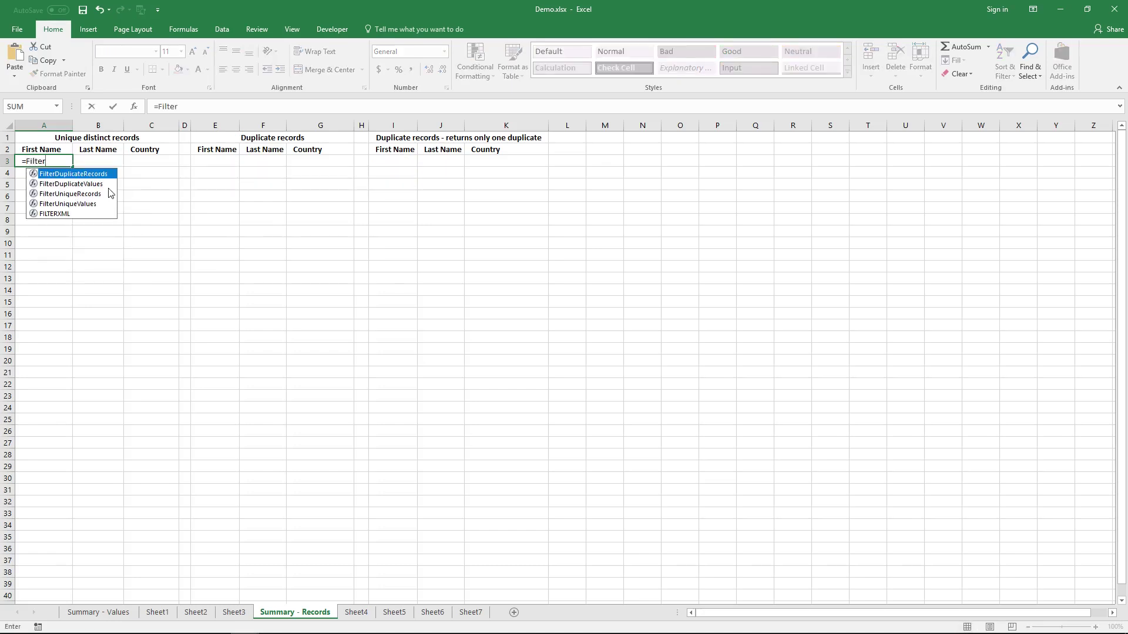
pyautogui.doubleClick(105, 194)
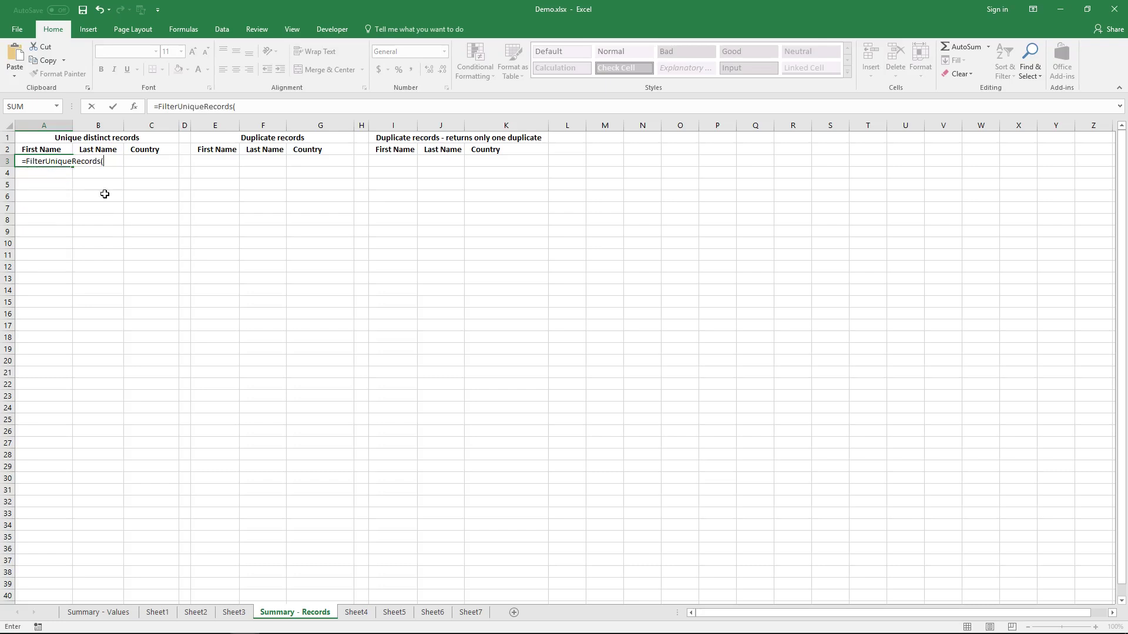
pyautogui.click(357, 613)
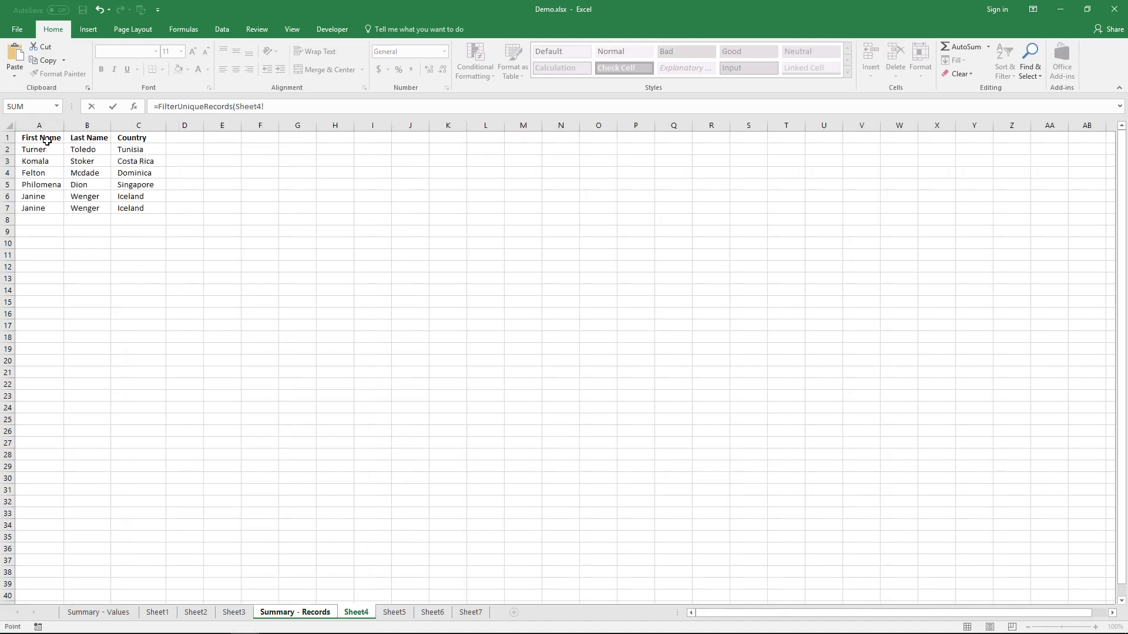
pyautogui.moveTo(41, 149); pyautogui.dragTo(142, 223)
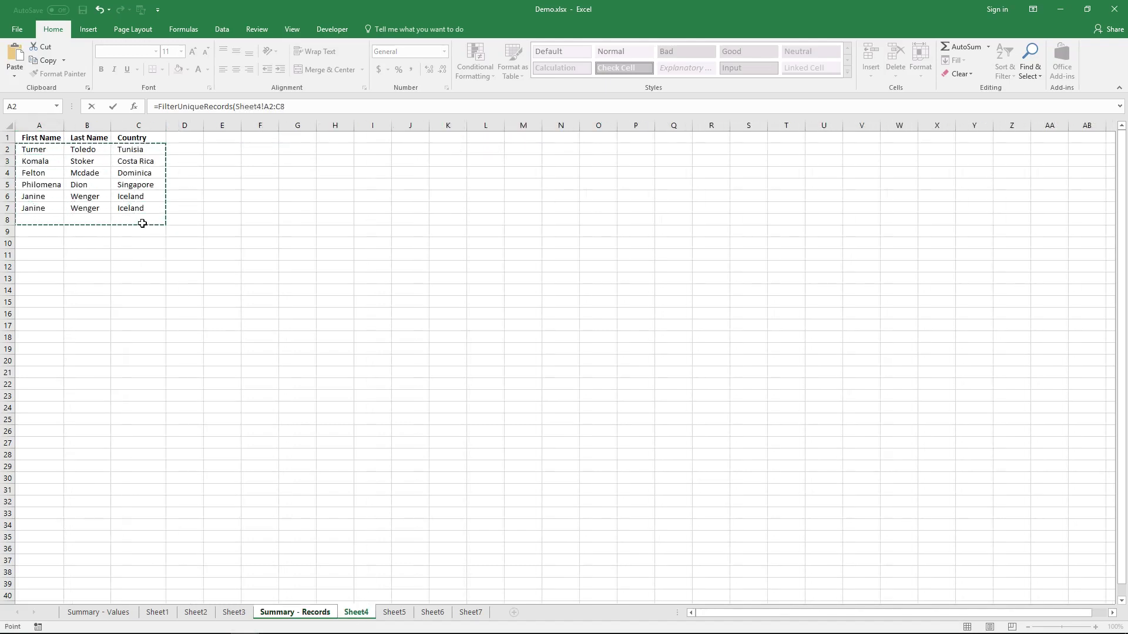
pyautogui.write(',')
pyautogui.click(403, 614)
pyautogui.moveTo(58, 154); pyautogui.dragTo(138, 215)
pyautogui.write(',')
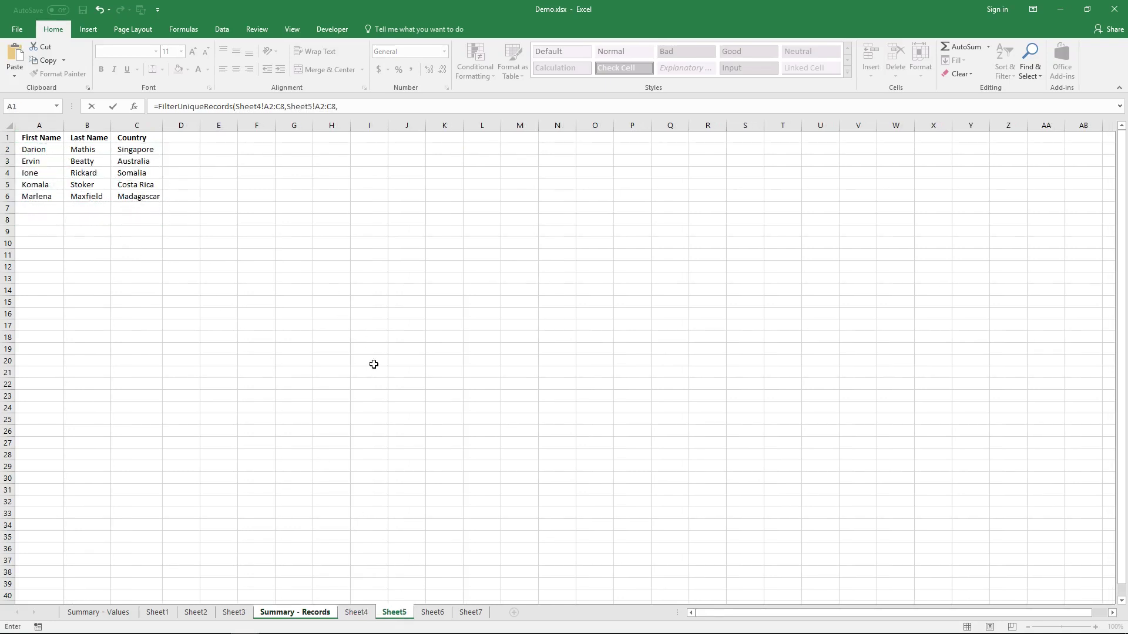
# Complete the FilterUniqueRecords formula with Sheet6!A2:C8 as its last range, removing any stray sheet reference, and enter it as an array formula
pyautogui.click(432, 617)
pyautogui.moveTo(52, 147)
pyautogui.mouseDown()
pyautogui.moveTo(136, 184)
pyautogui.moveTo(169, 221)
pyautogui.mouseUp()
pyautogui.write(',')
pyautogui.click(470, 613)
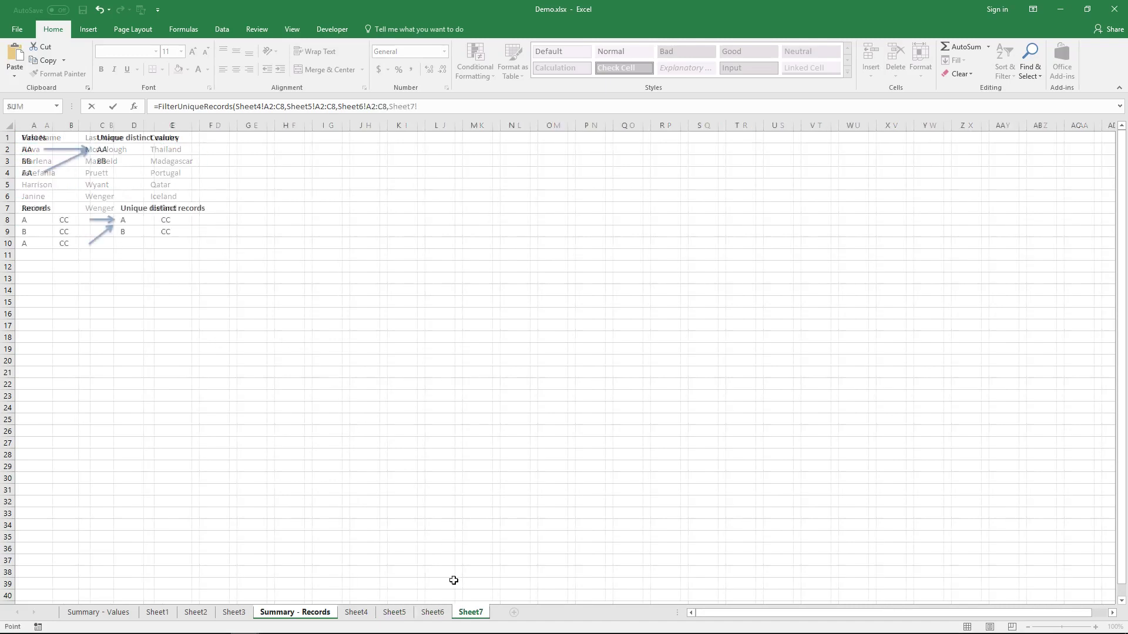
pyautogui.click(321, 614)
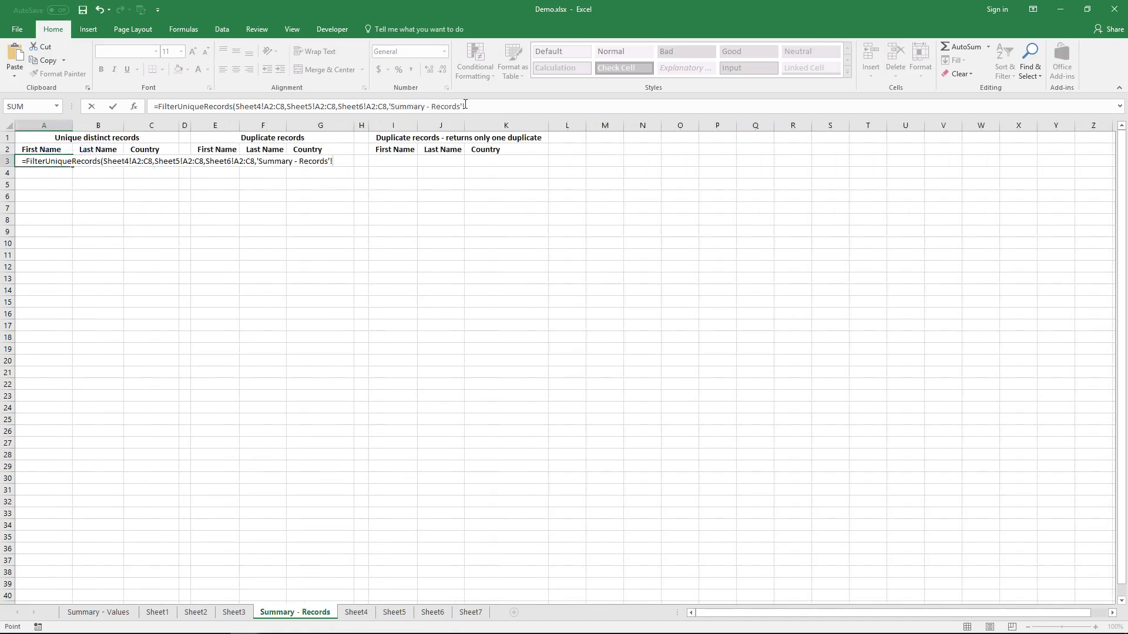
pyautogui.moveTo(389, 108); pyautogui.dragTo(537, 105)
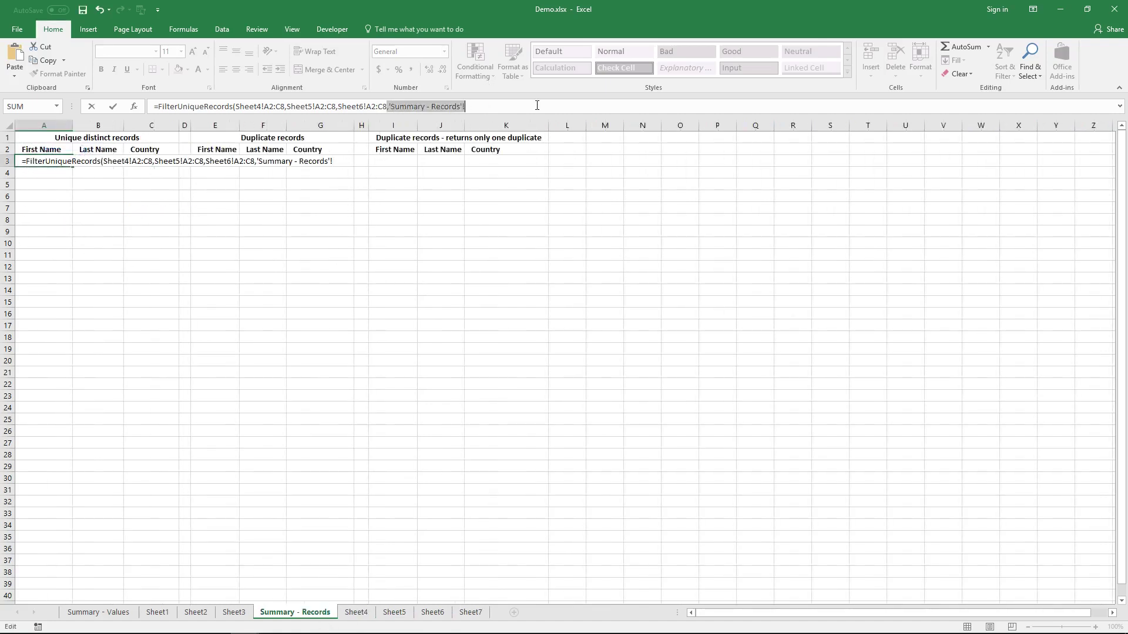
pyautogui.write(')')
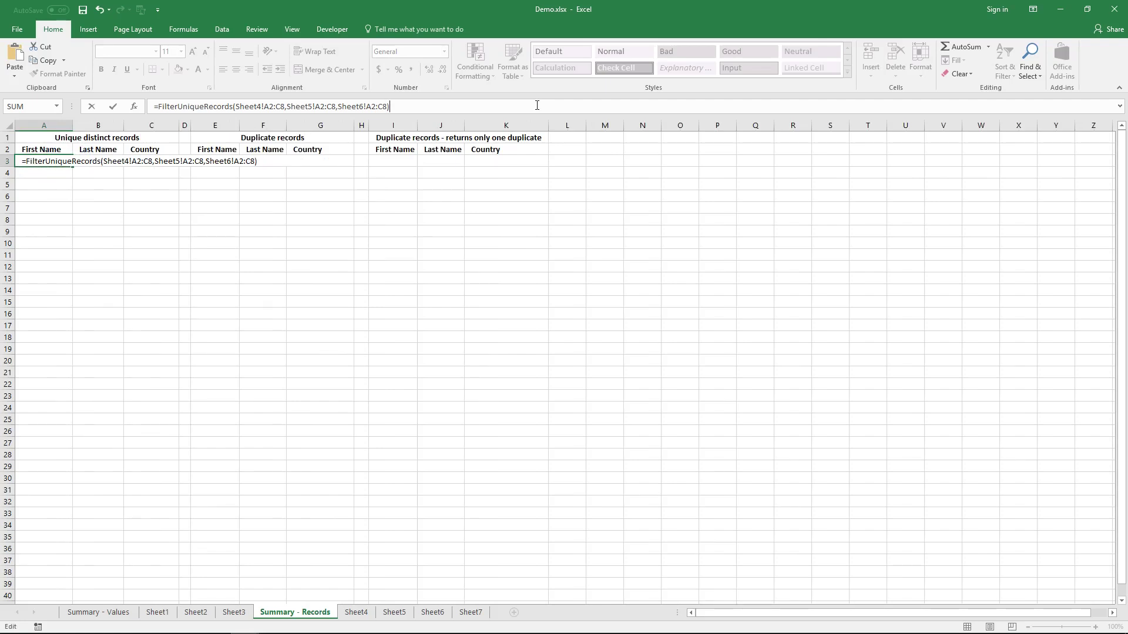
pyautogui.hotkey('ctrl', 'shift', 'Return')
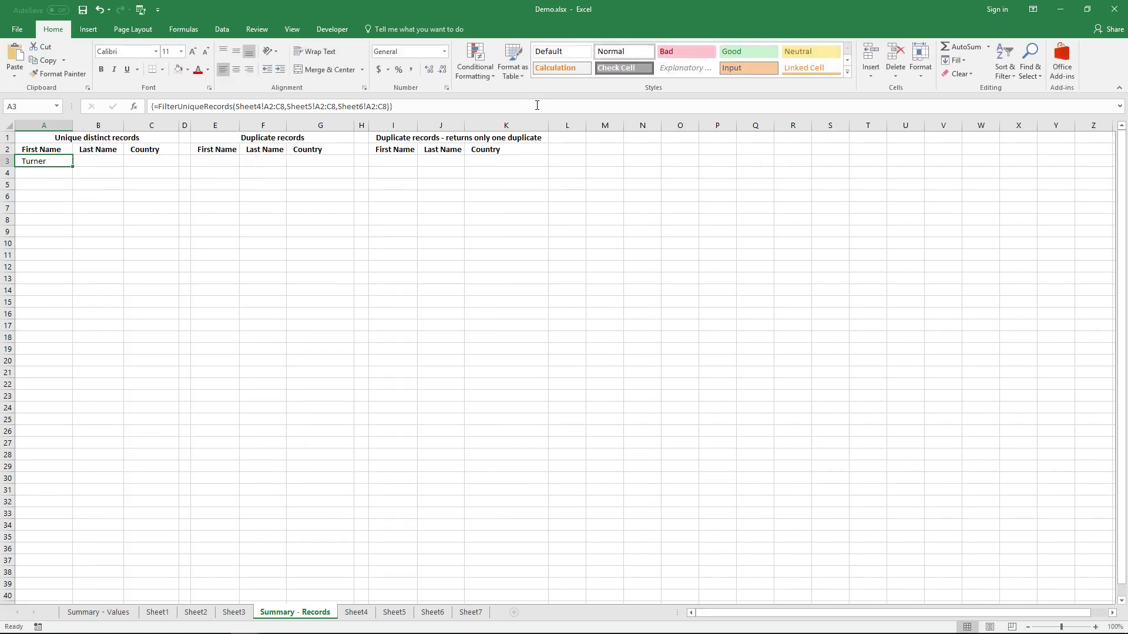
# Extend the FilterUniqueRecords array formula over A3:C34
pyautogui.moveTo(64, 163); pyautogui.dragTo(150, 529)
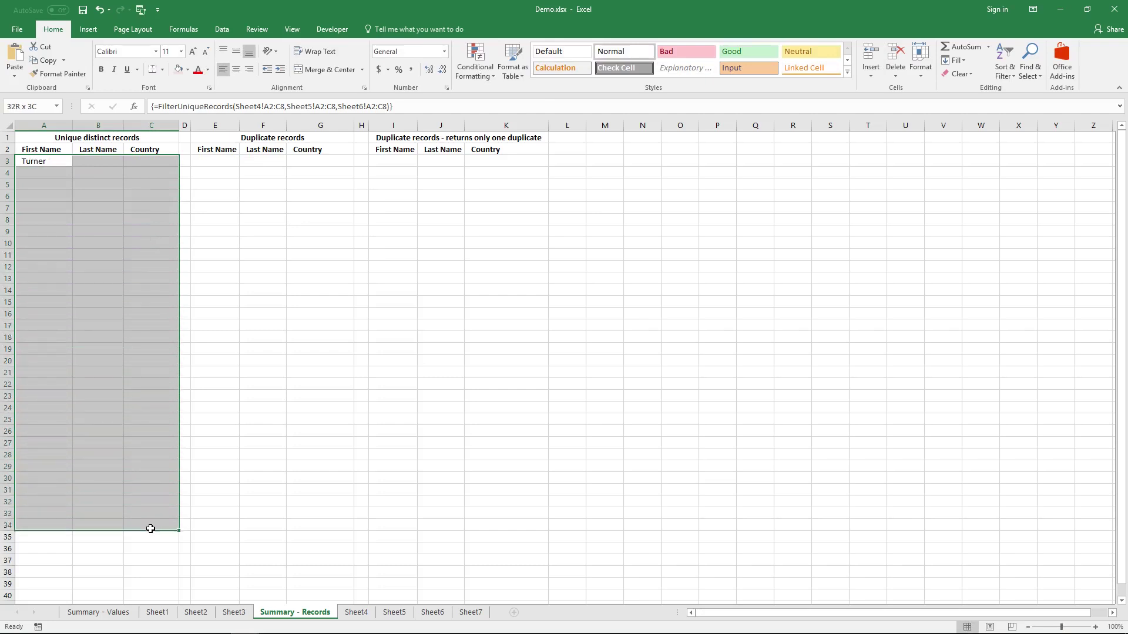
pyautogui.click(396, 107)
pyautogui.hotkey('ctrl', 'shift', 'Return')
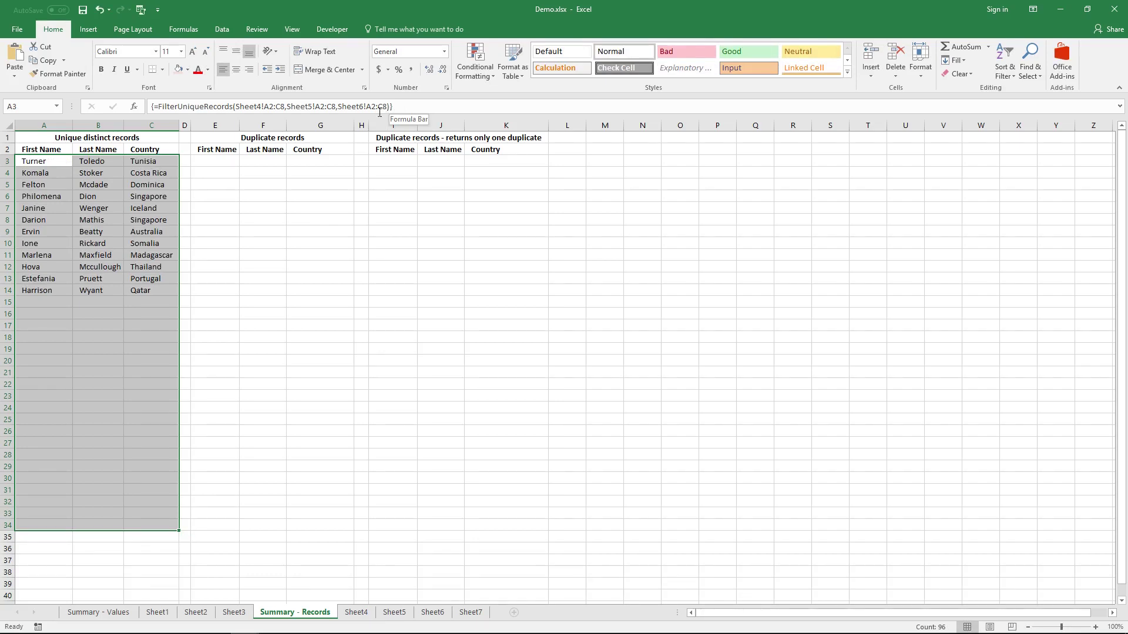
# Begin a FilterDuplicateRecords formula in cell E3 with Sheet4!A2:C8 as the first range
pyautogui.click(236, 158)
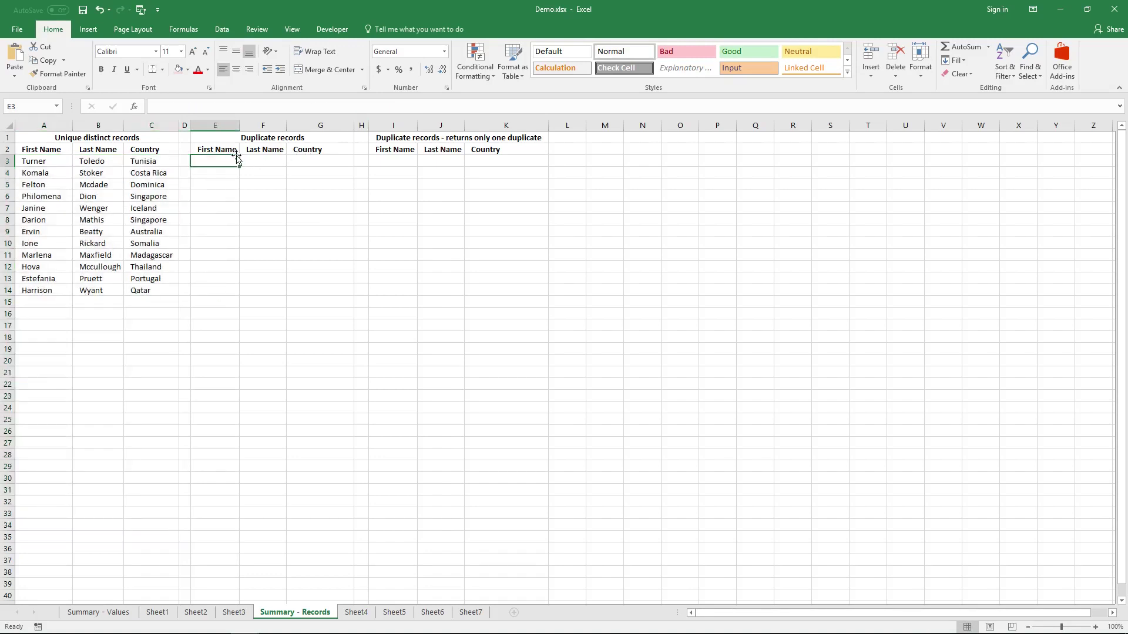
pyautogui.write('=Filter')
pyautogui.doubleClick(237, 174)
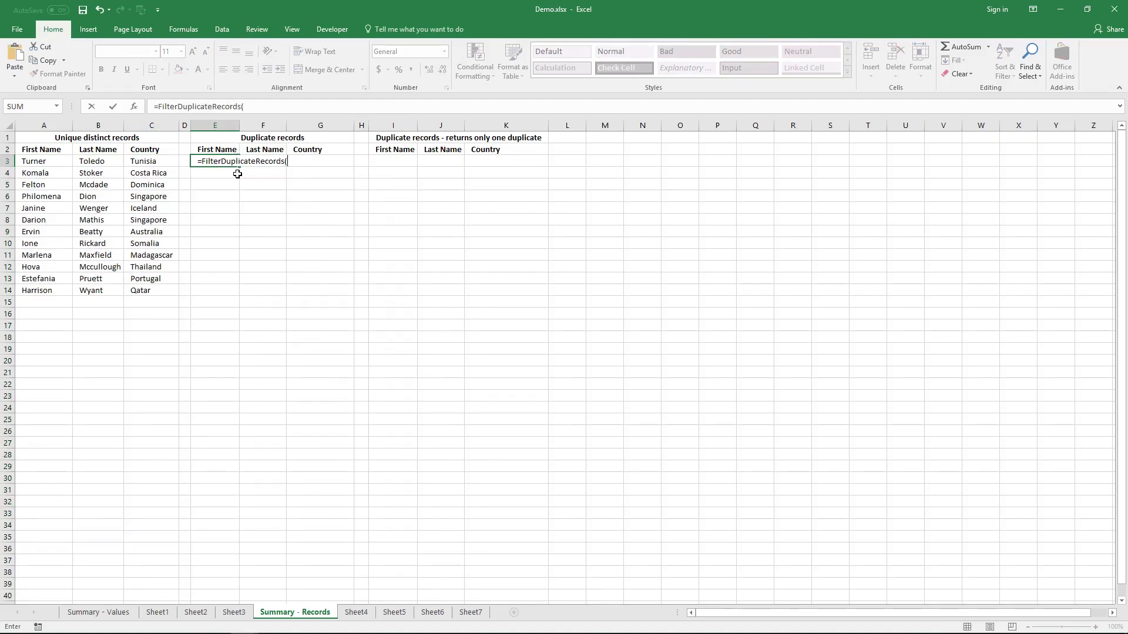
pyautogui.click(352, 615)
pyautogui.moveTo(51, 151); pyautogui.dragTo(136, 220)
pyautogui.write(',')
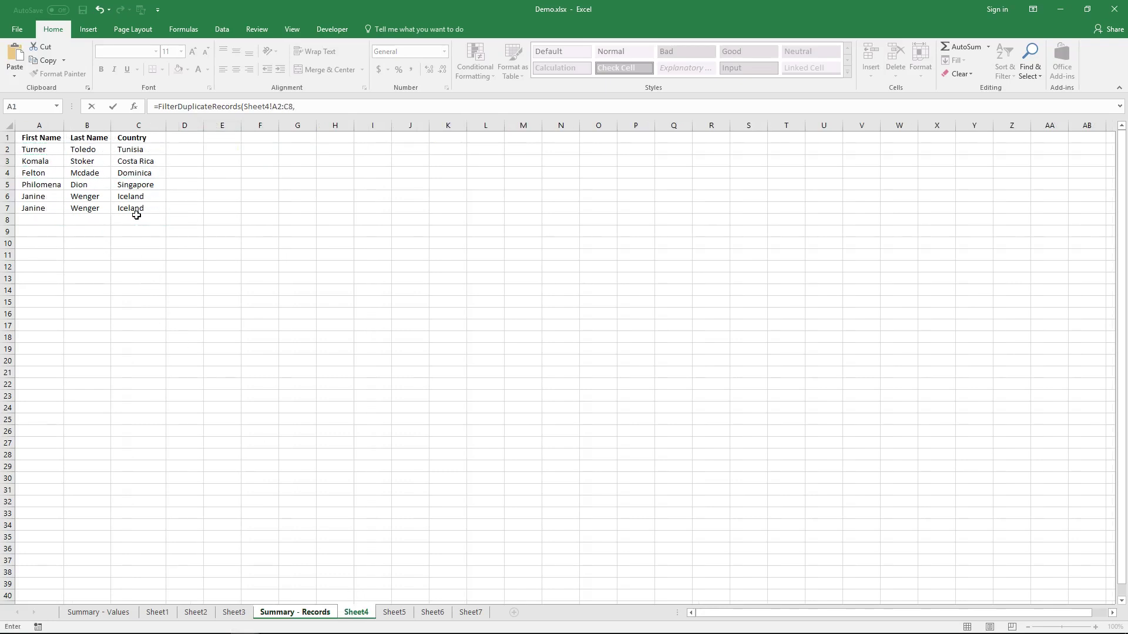
# Add the ranges Sheet5!A2:C6 and Sheet6!A2:C9 to the FilterDuplicateRecords formula and enter it as an array formula
pyautogui.click(394, 612)
pyautogui.moveTo(60, 153); pyautogui.dragTo(141, 194)
pyautogui.write(',')
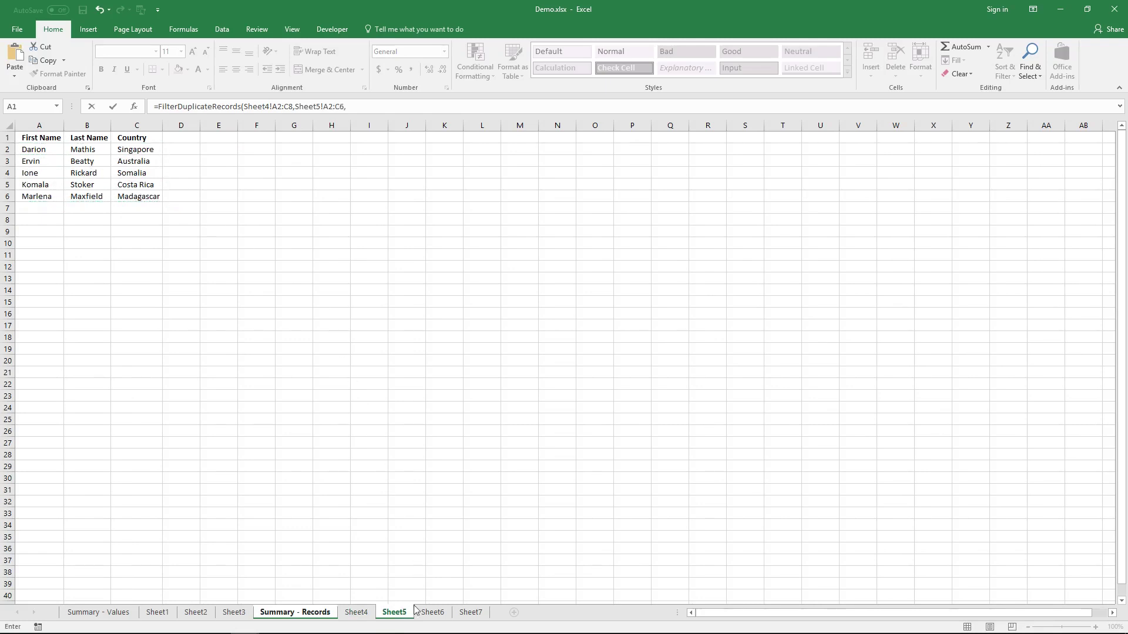
pyautogui.click(433, 613)
pyautogui.moveTo(53, 151); pyautogui.dragTo(178, 226)
pyautogui.write(')')
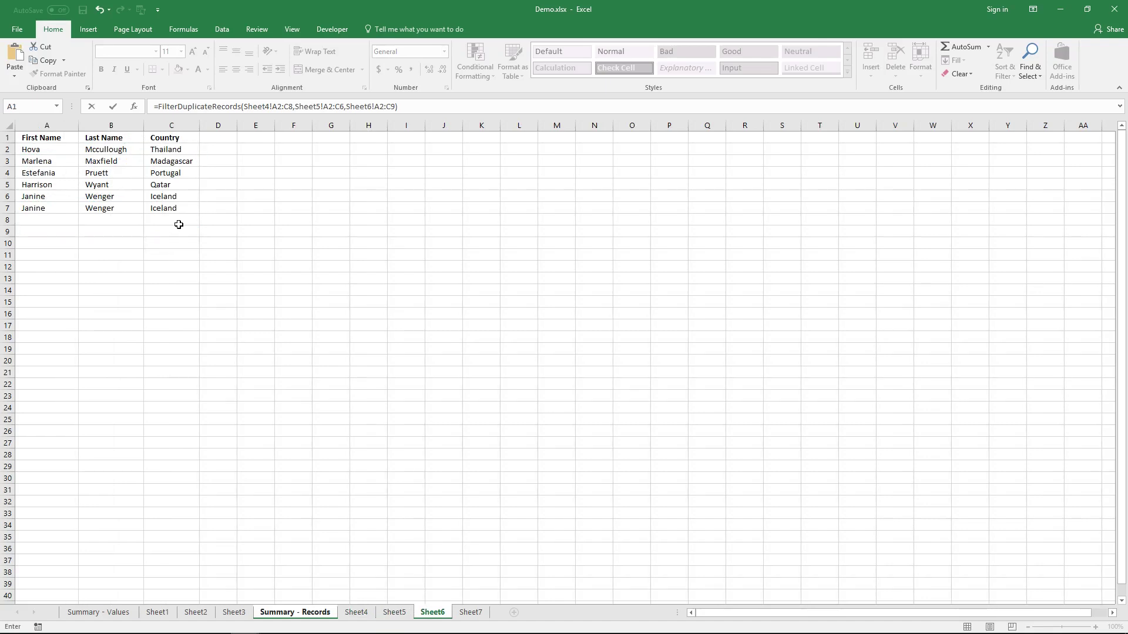
pyautogui.hotkey('ctrl', 'shift', 'Return')
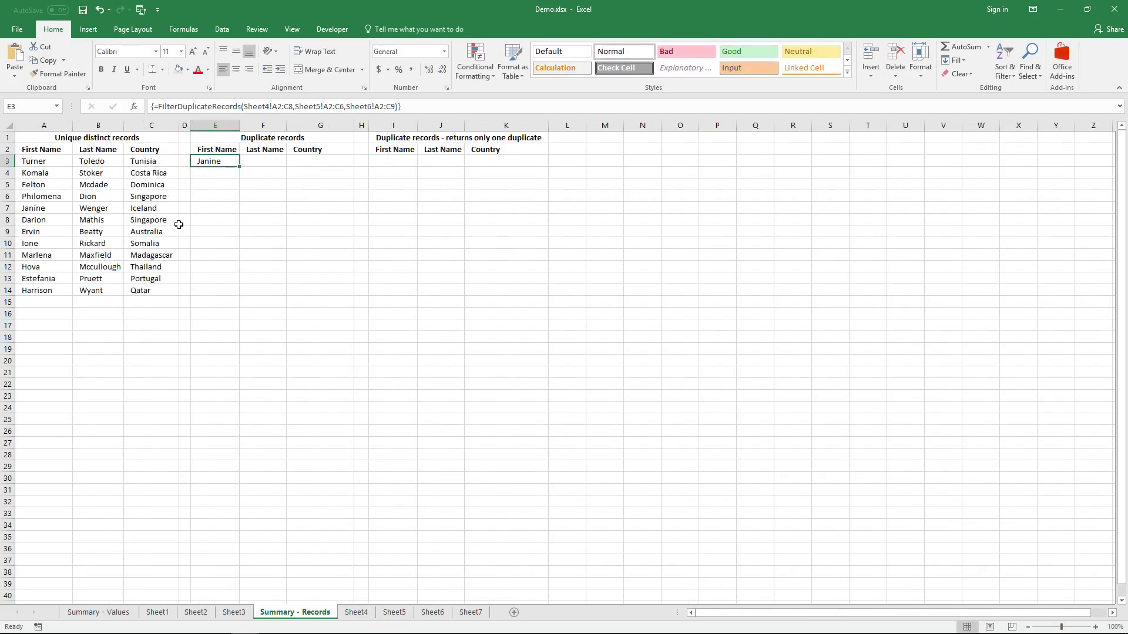
# Extend the FilterDuplicateRecords array formula over E3:G14
pyautogui.moveTo(219, 161); pyautogui.dragTo(315, 292)
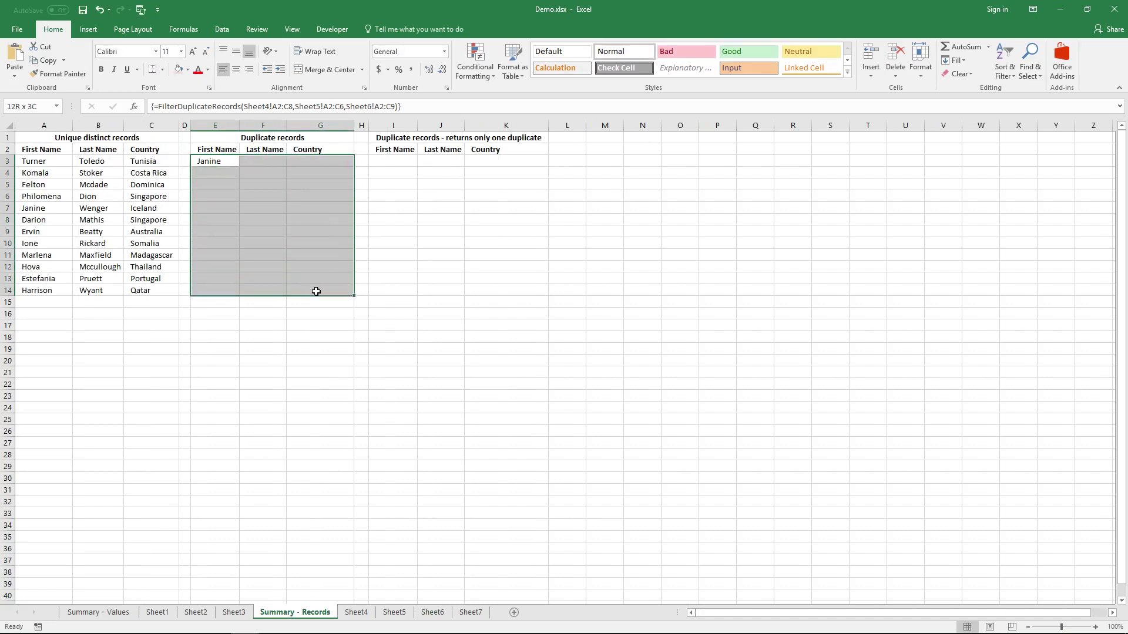
pyautogui.click(408, 109)
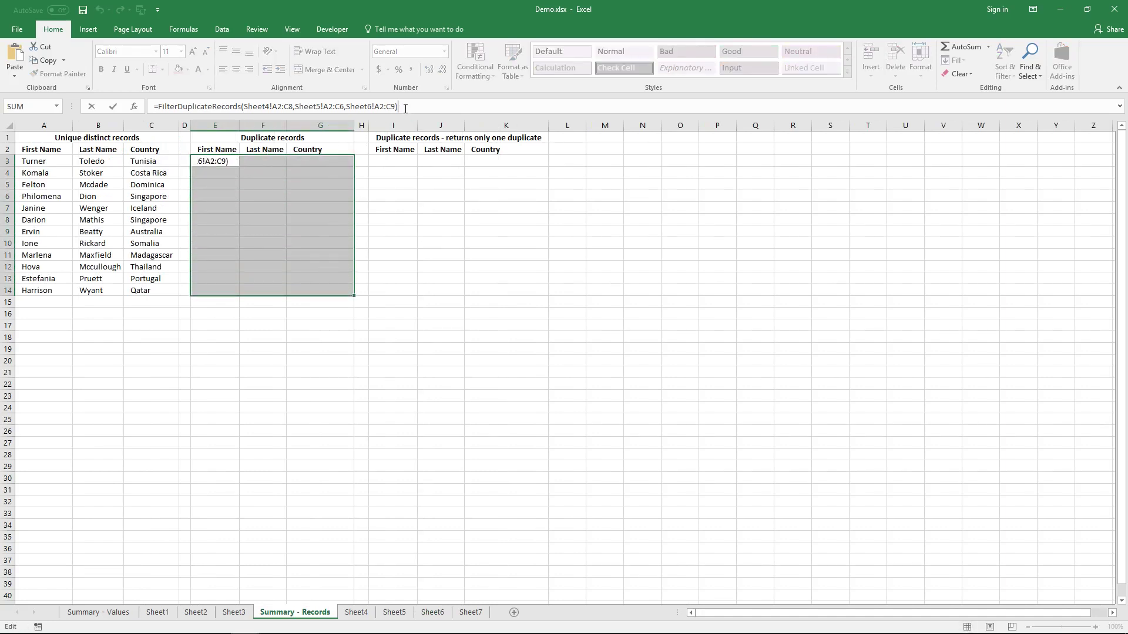
pyautogui.hotkey('ctrl', 'shift', 'Return')
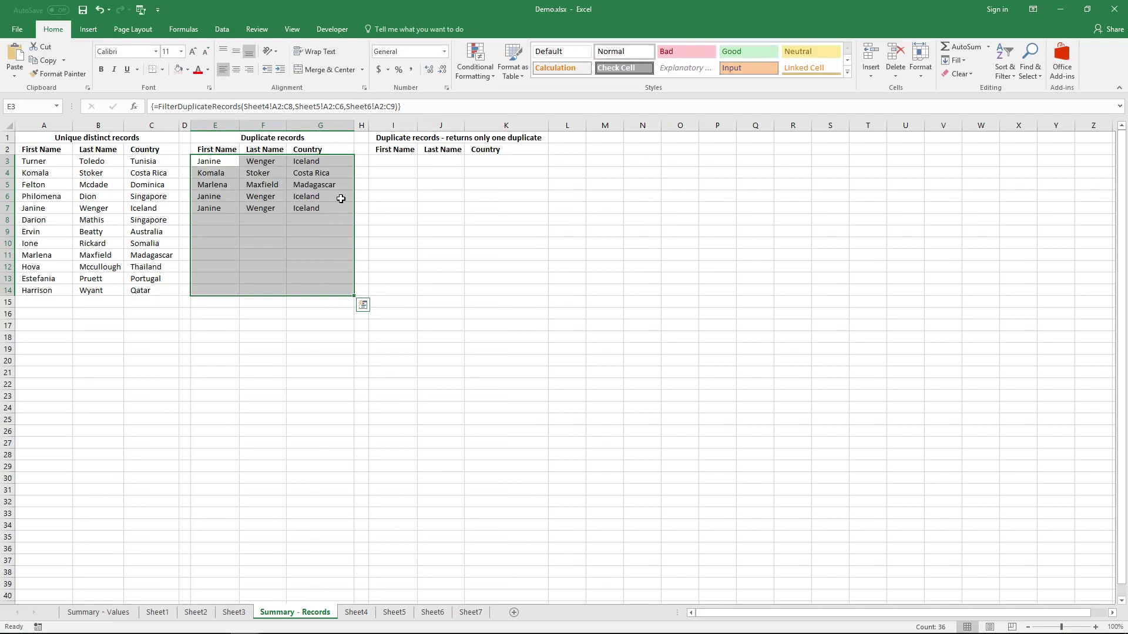
# Copy the full FilterDuplicateRecords formula text from cell E3, keeping the original array formula in place
pyautogui.hotkey('shift', 'F8')
pyautogui.click(225, 161)
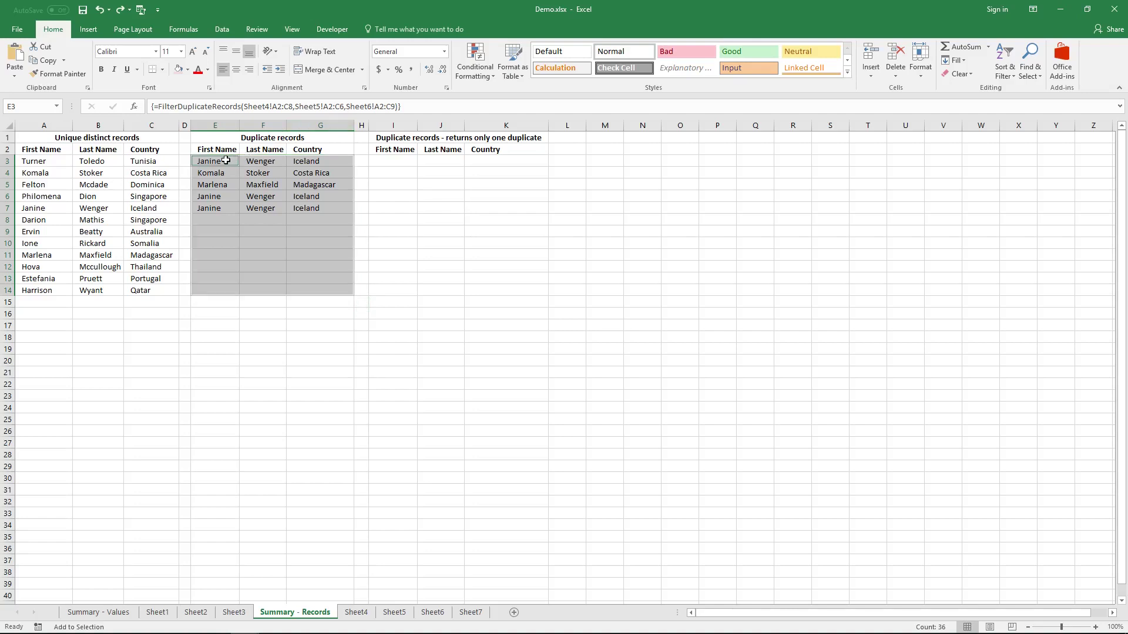
pyautogui.click(225, 161)
pyautogui.click(388, 107)
pyautogui.hotkey('shift', 'Home')
pyautogui.hotkey('ctrl', 'c')
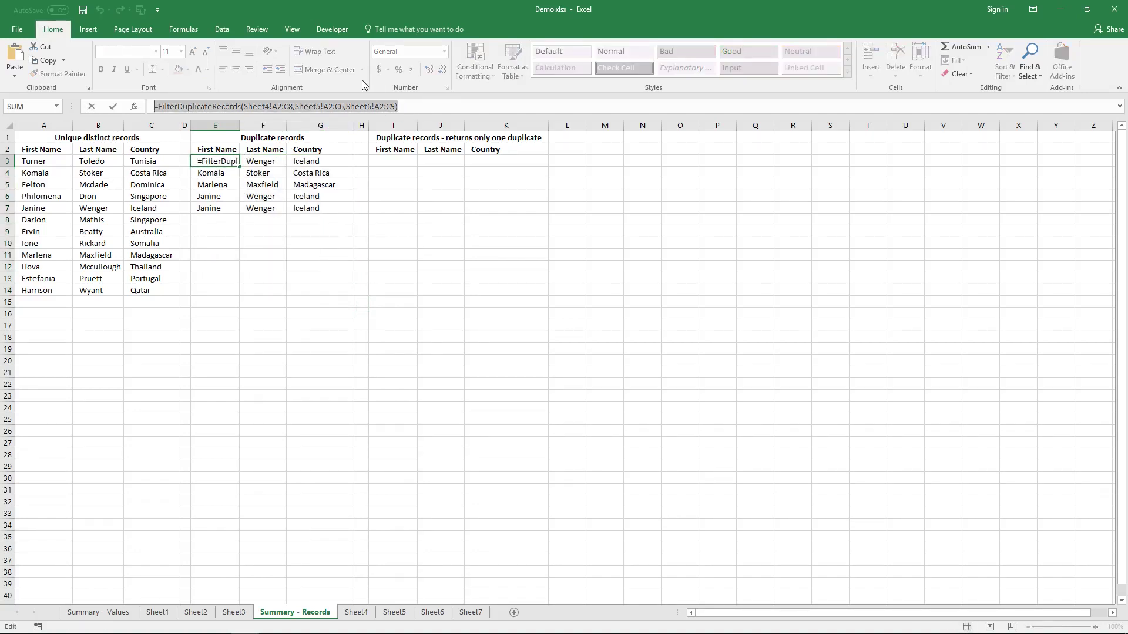
pyautogui.hotkey('ctrl', 'shift', 'Return')
# Paste the FilterDuplicateRecords formula into cell I3, add TRUE as the last argument, and enter it as an array formula
pyautogui.click(402, 164)
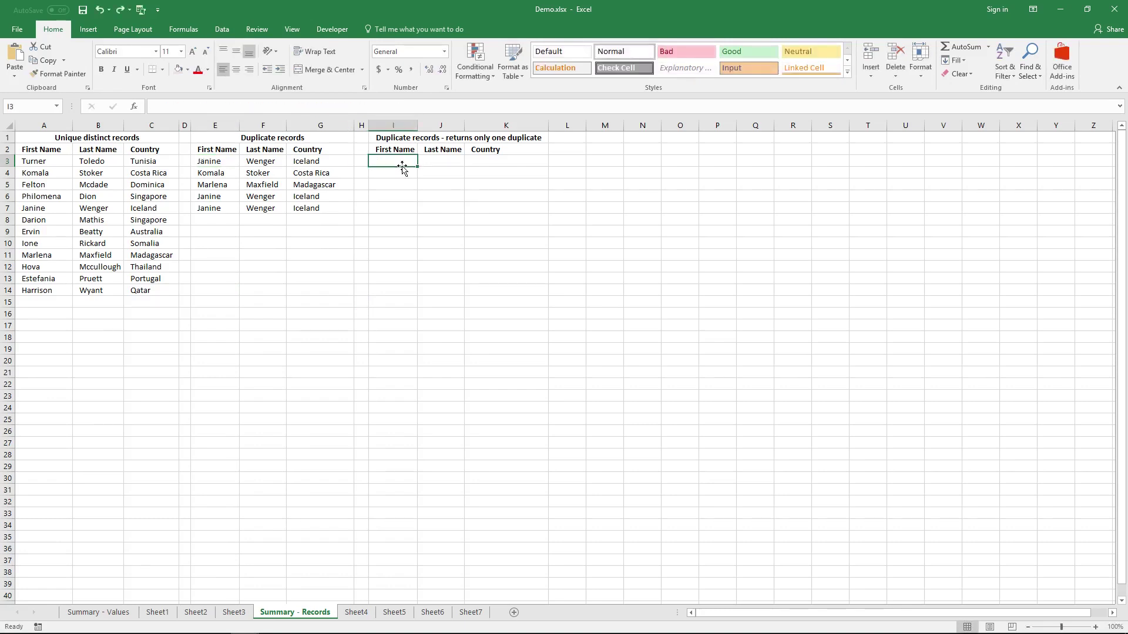
pyautogui.click(403, 109)
pyautogui.hotkey('ctrl', 'v')
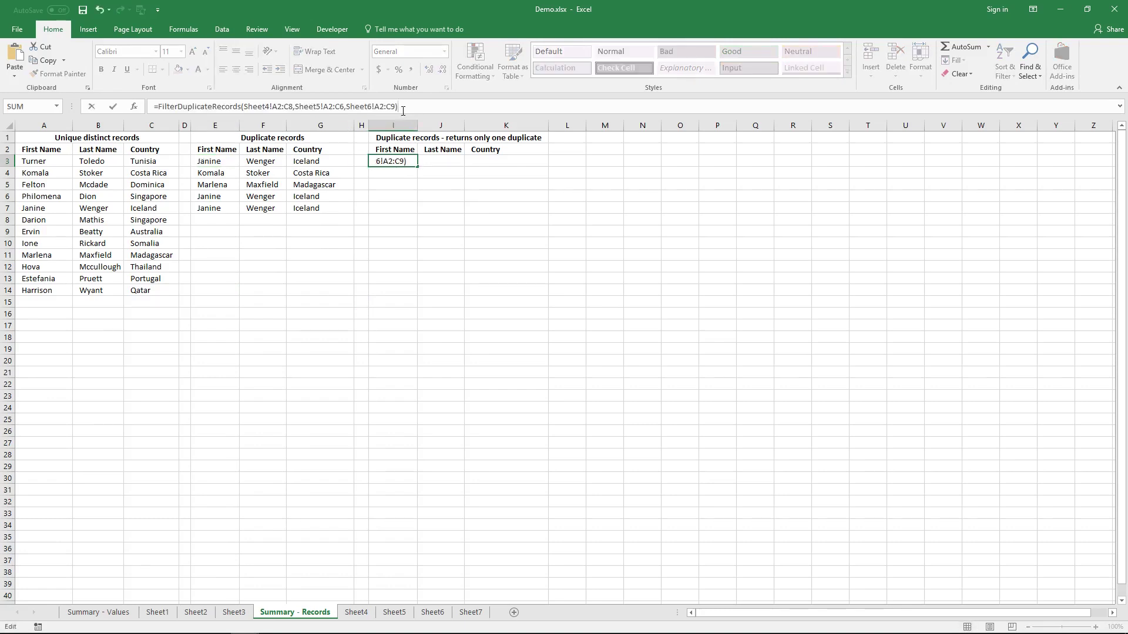
pyautogui.write(',TRUE')
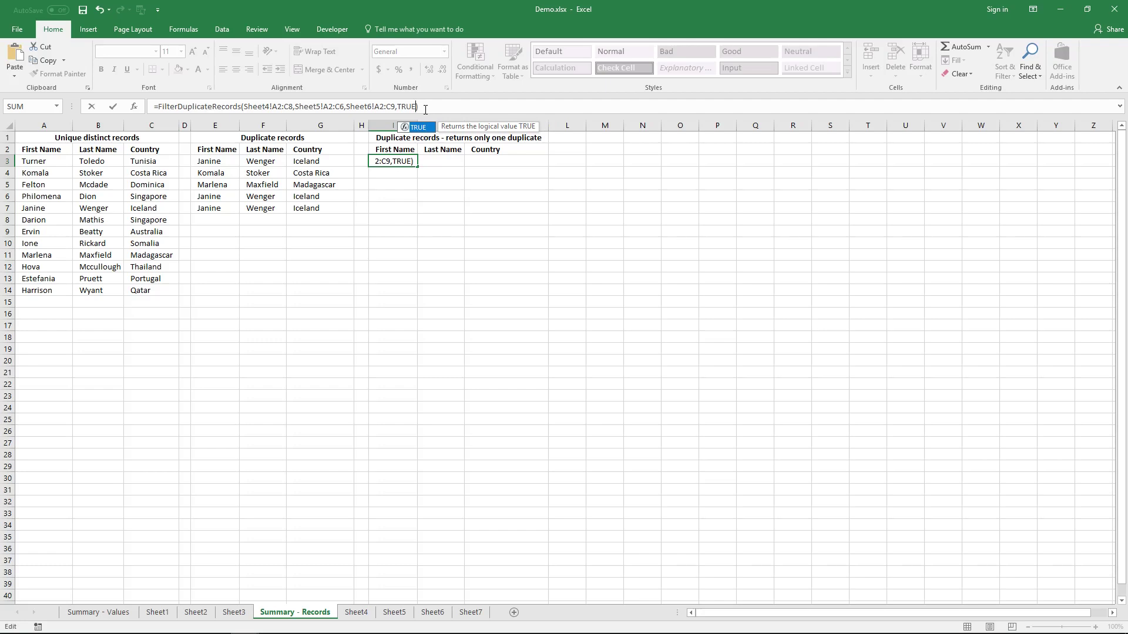
pyautogui.hotkey('ctrl', 'shift', 'Return')
# Extend the FilterDuplicateRecords array formula with the TRUE argument over I3:K8
pyautogui.moveTo(404, 160); pyautogui.dragTo(509, 224)
pyautogui.click(474, 109)
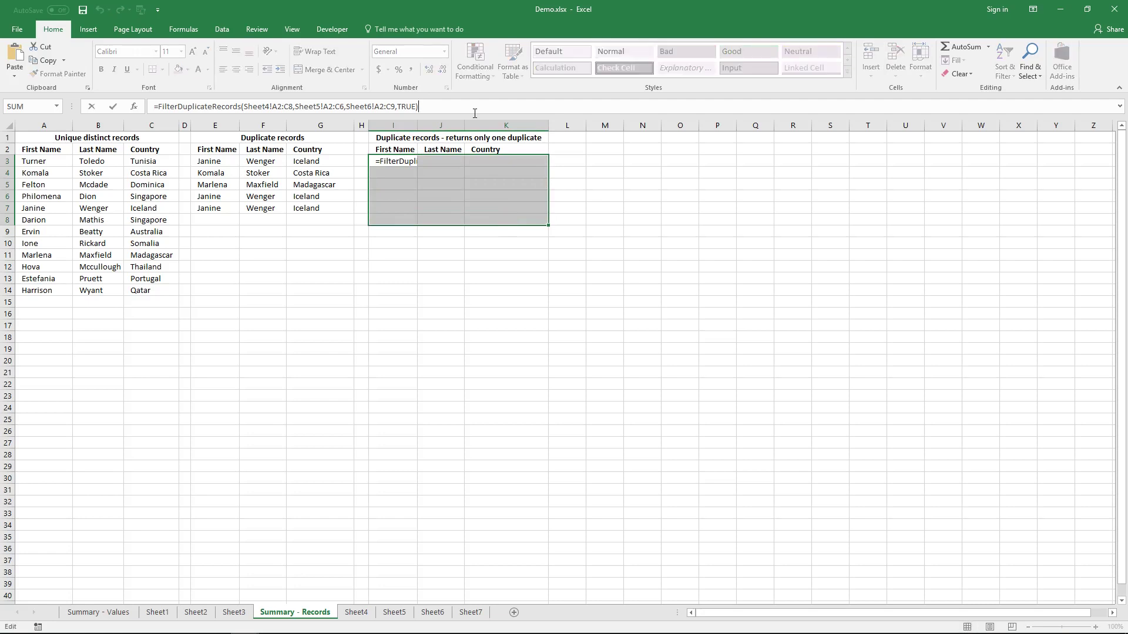
pyautogui.hotkey('ctrl', 'shift', 'Return')
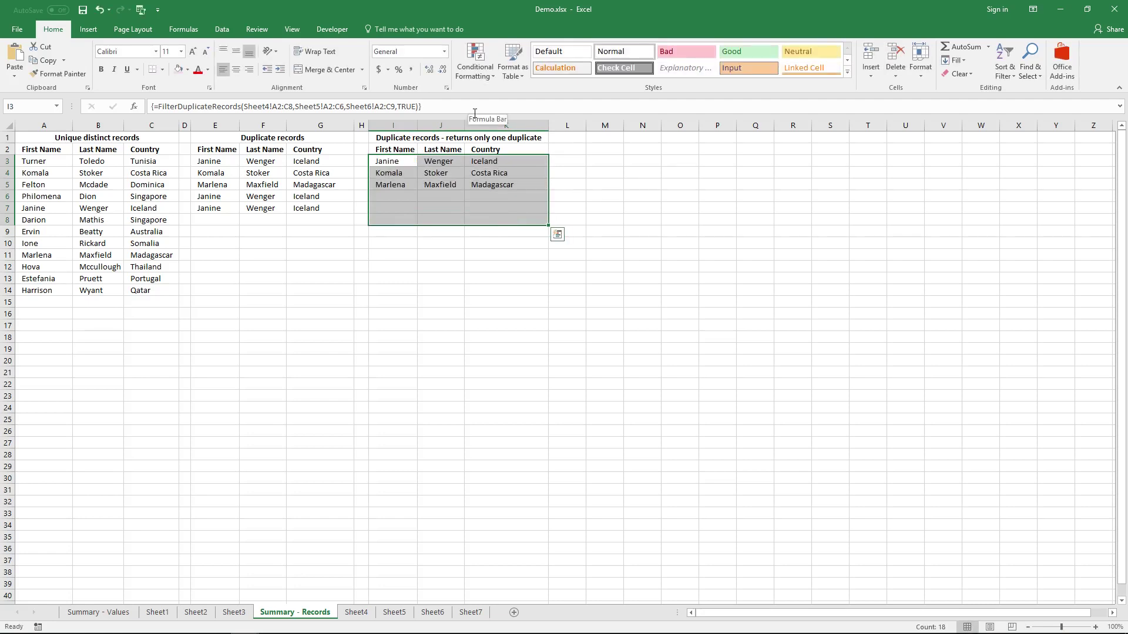